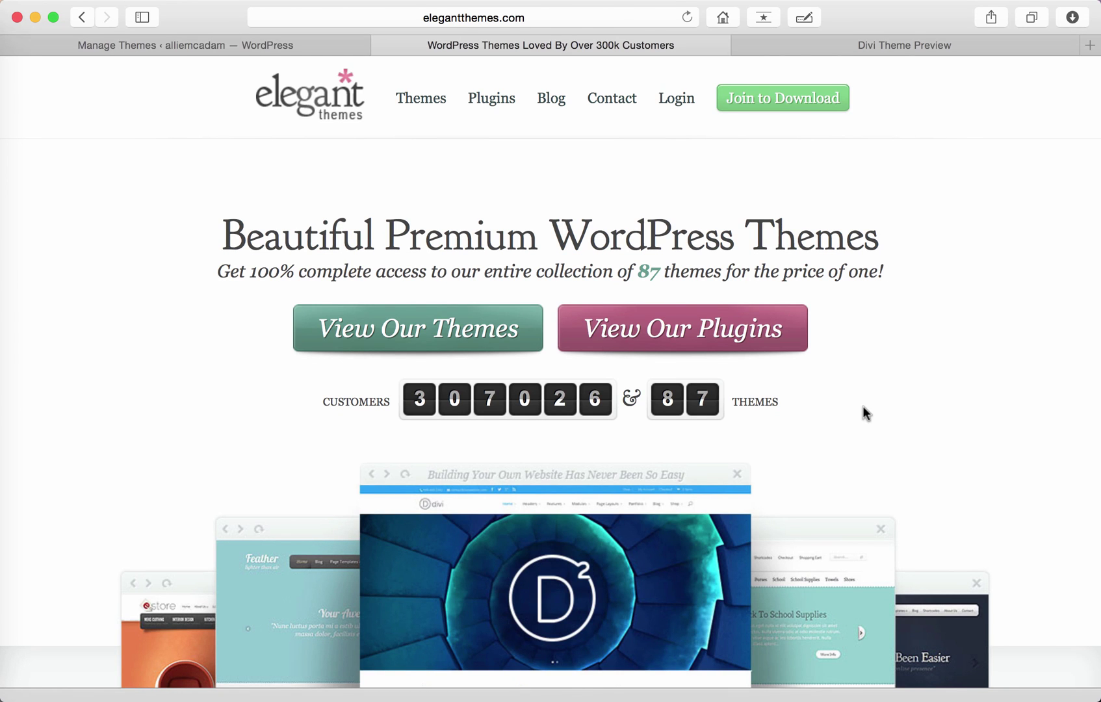
# Scroll through the Elegant Themes homepage to look over the 87 themes and the Divi showcase.
pyautogui.scroll(-5, 864, 412)
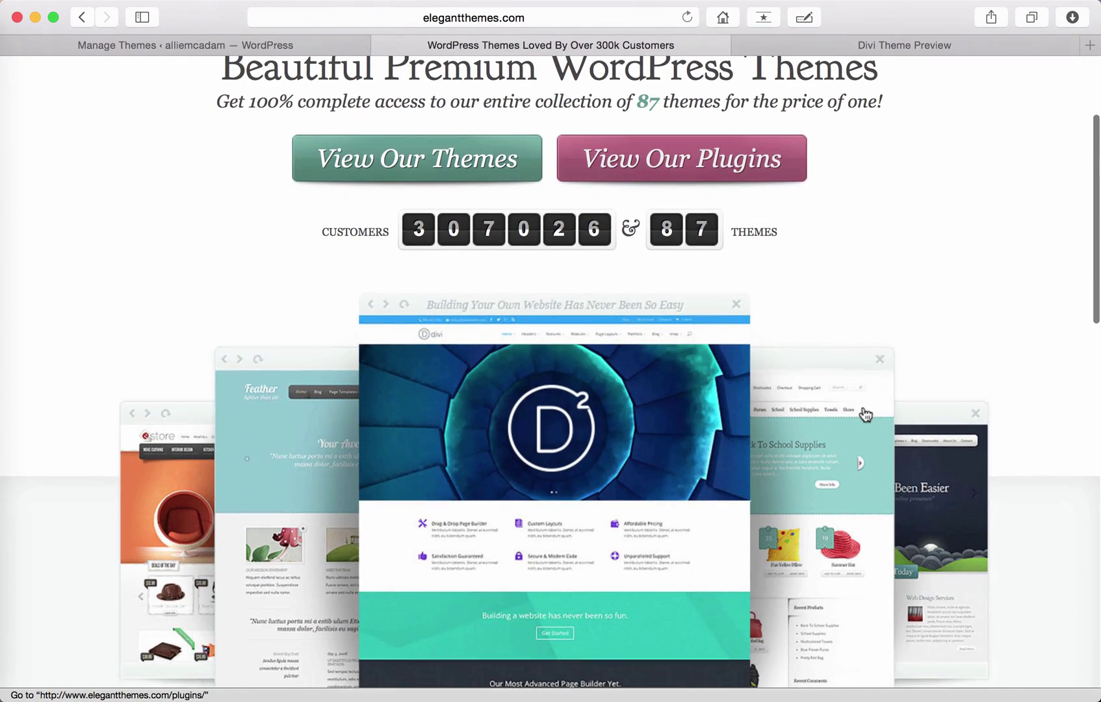
pyautogui.scroll(-3, 560, 488)
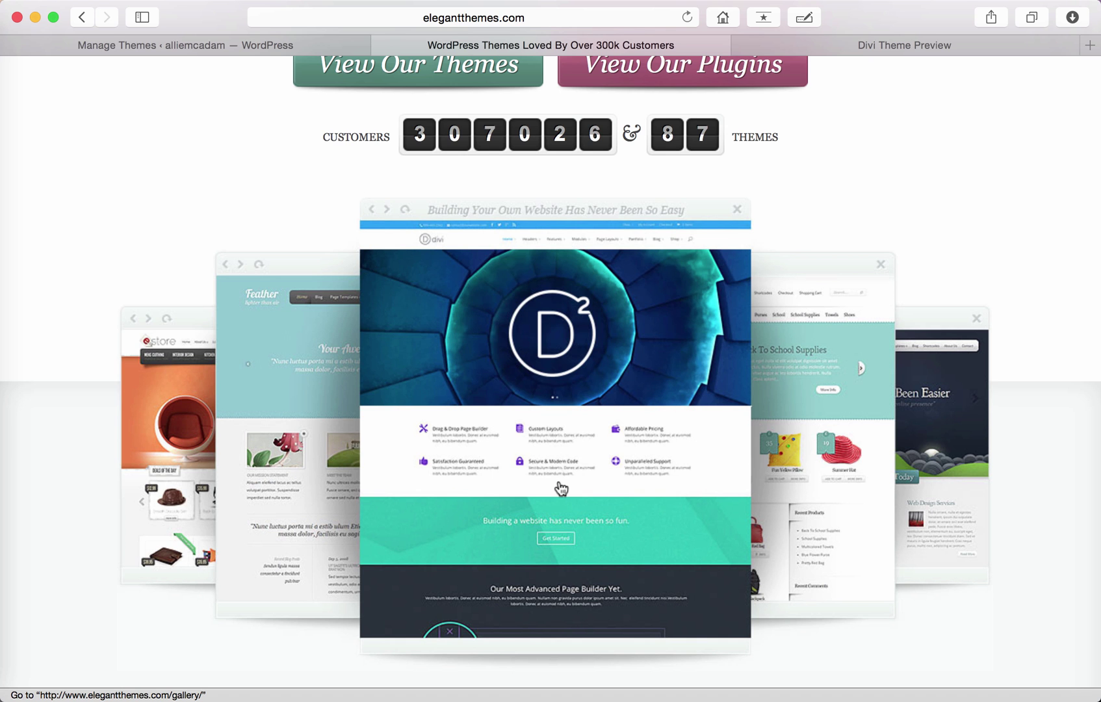
pyautogui.scroll(9, 561, 487)
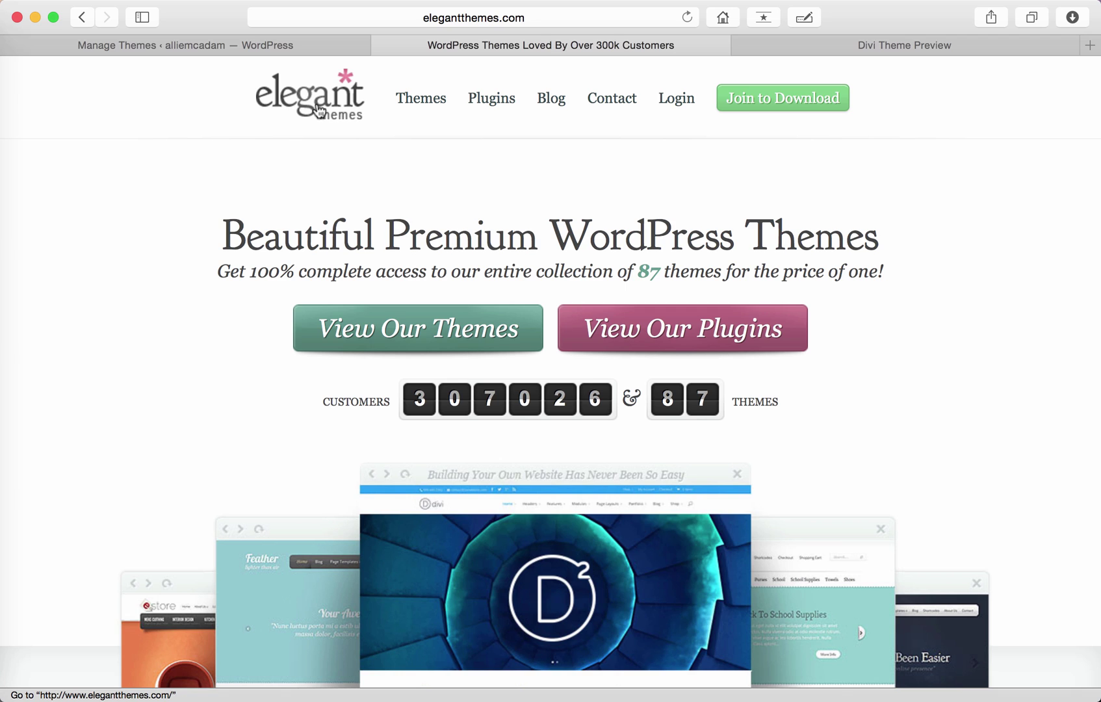
pyautogui.scroll(-5, 301, 467)
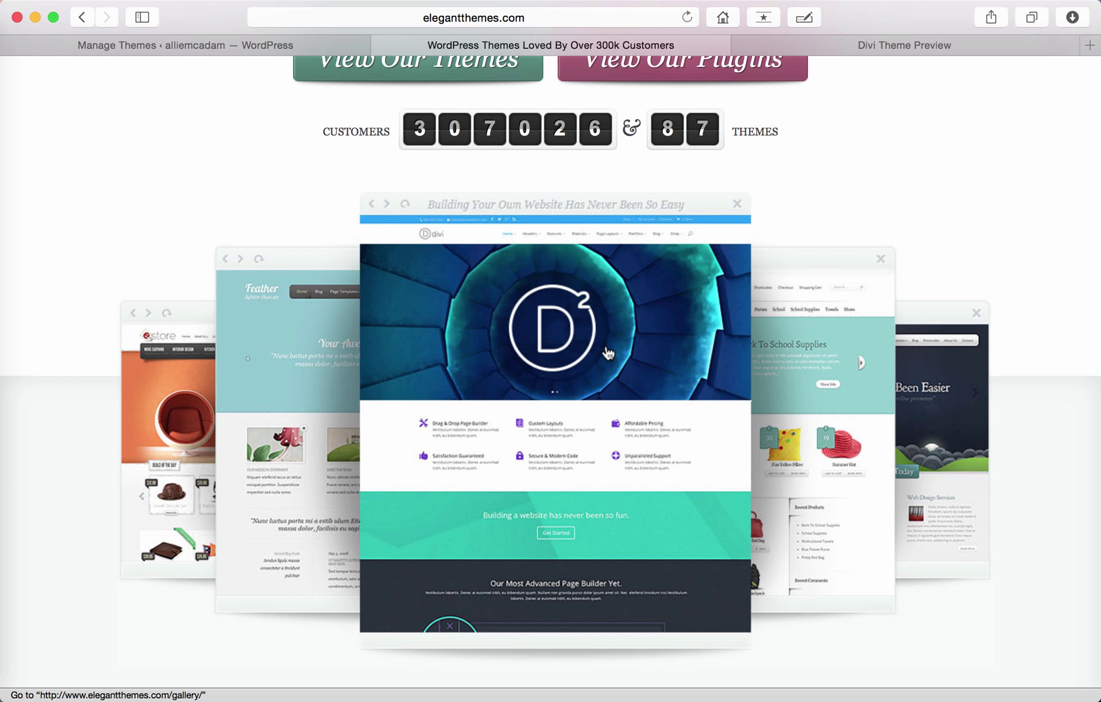
pyautogui.scroll(5, 608, 353)
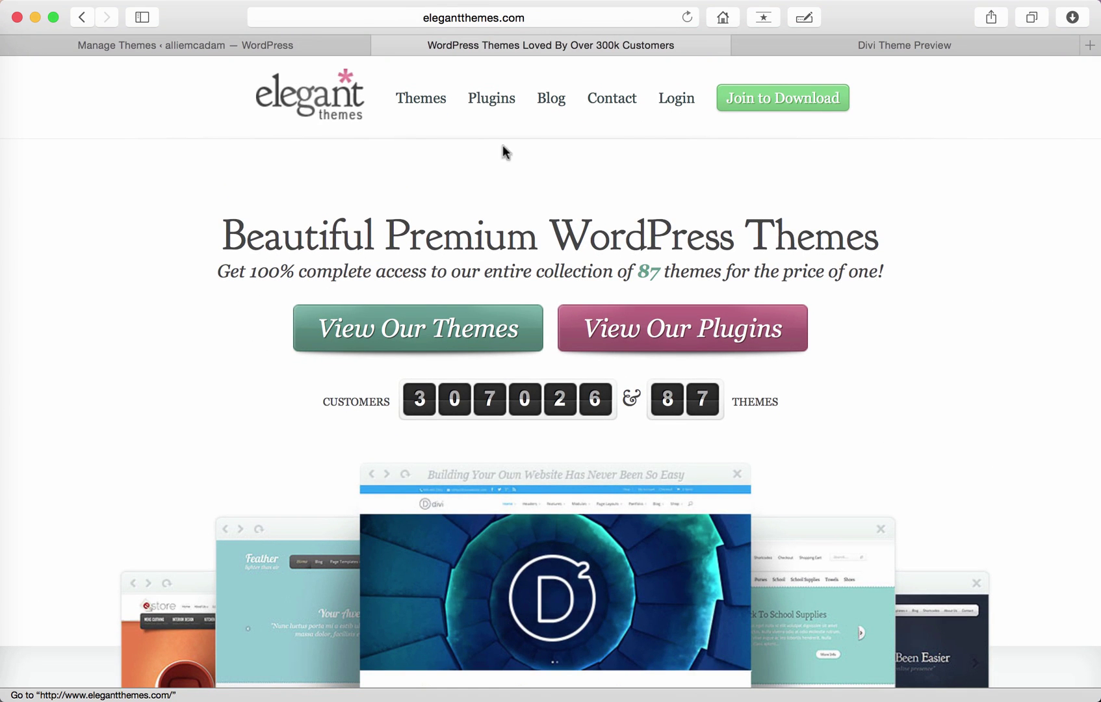
# Log in to the Elegant Themes Members Area and scroll down to the Theme Downloads list.
pyautogui.click(668, 106)
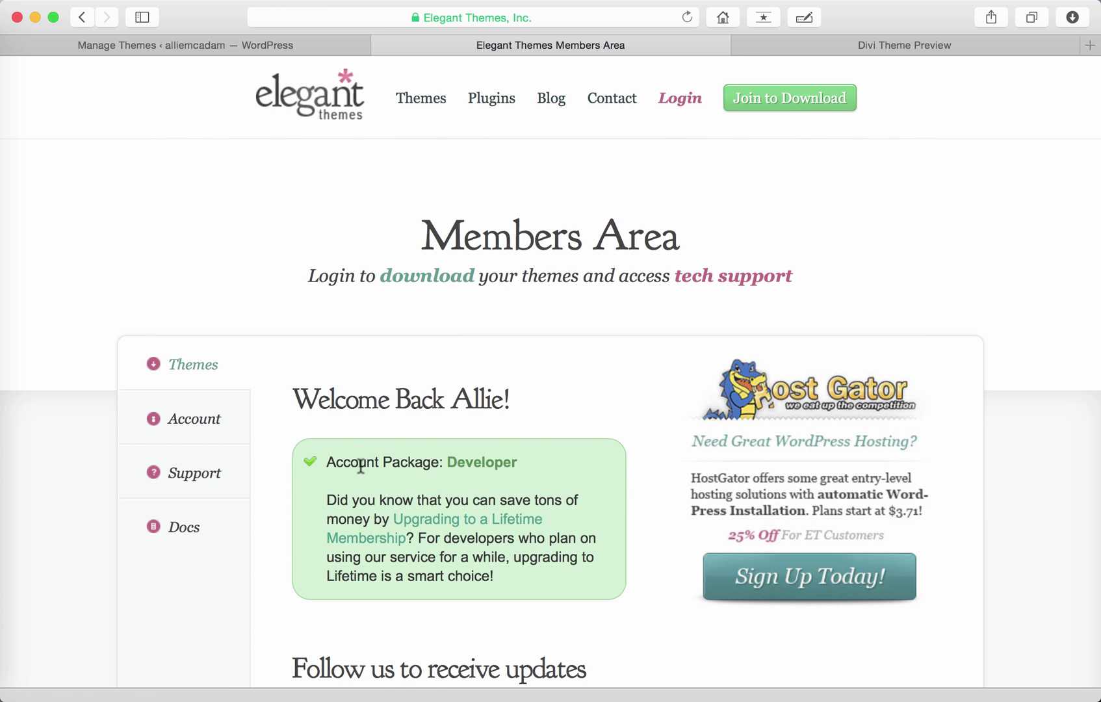
pyautogui.scroll(-10, 360, 466)
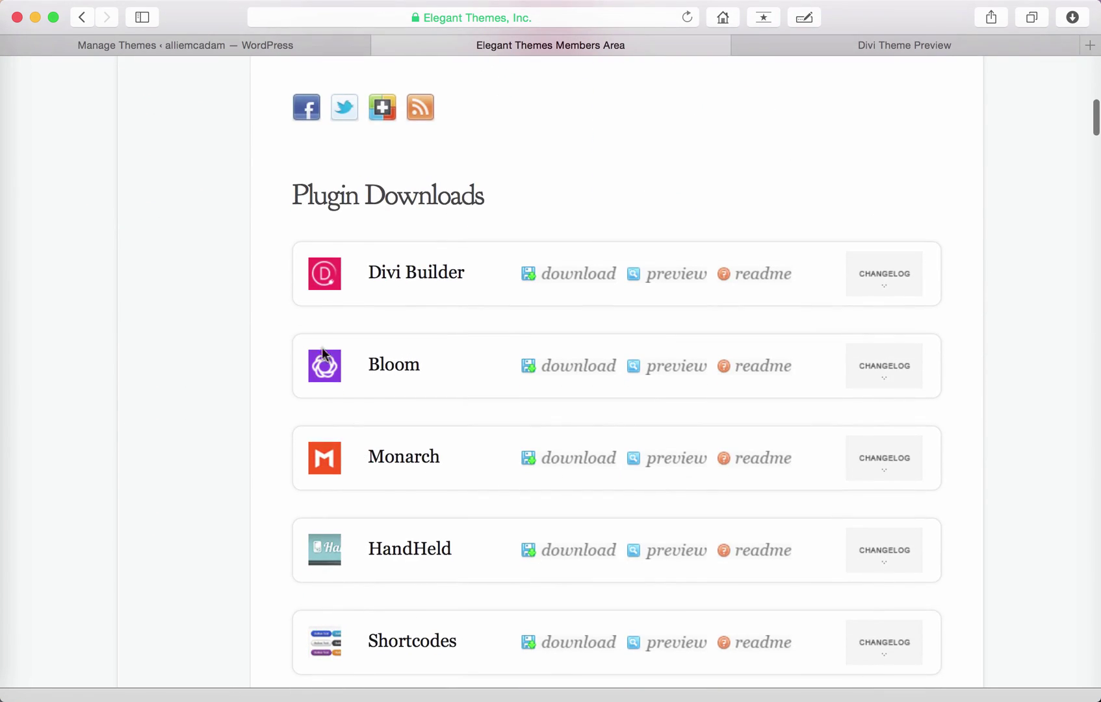
pyautogui.scroll(-10, 305, 331)
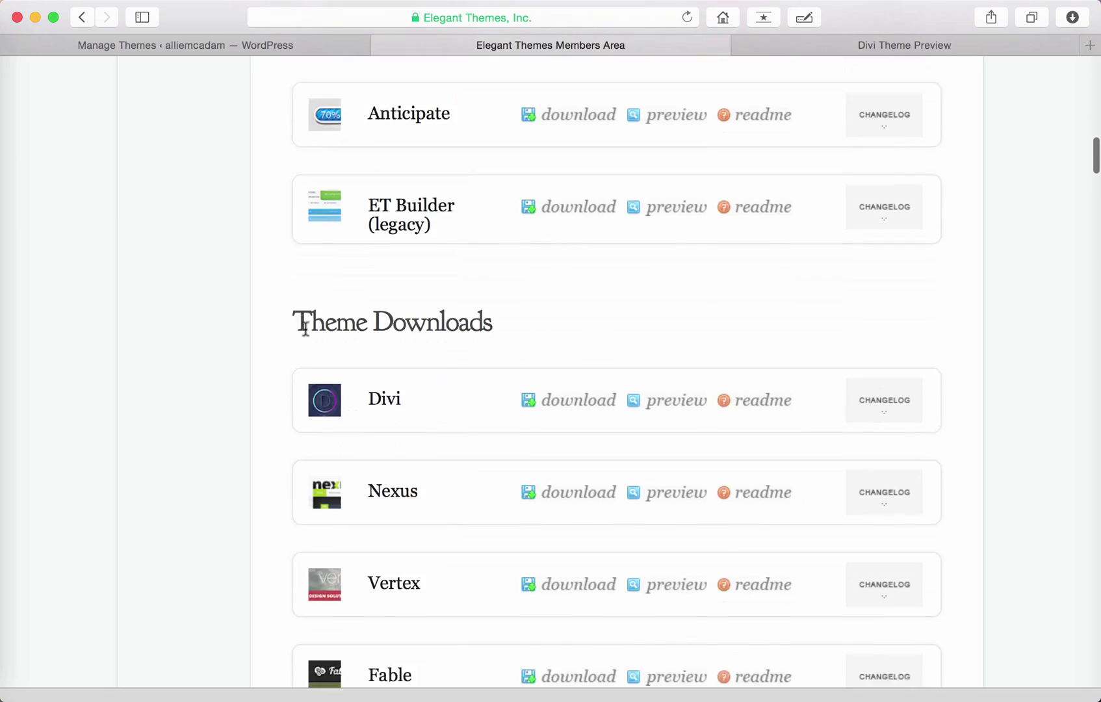
pyautogui.scroll(-3, 305, 328)
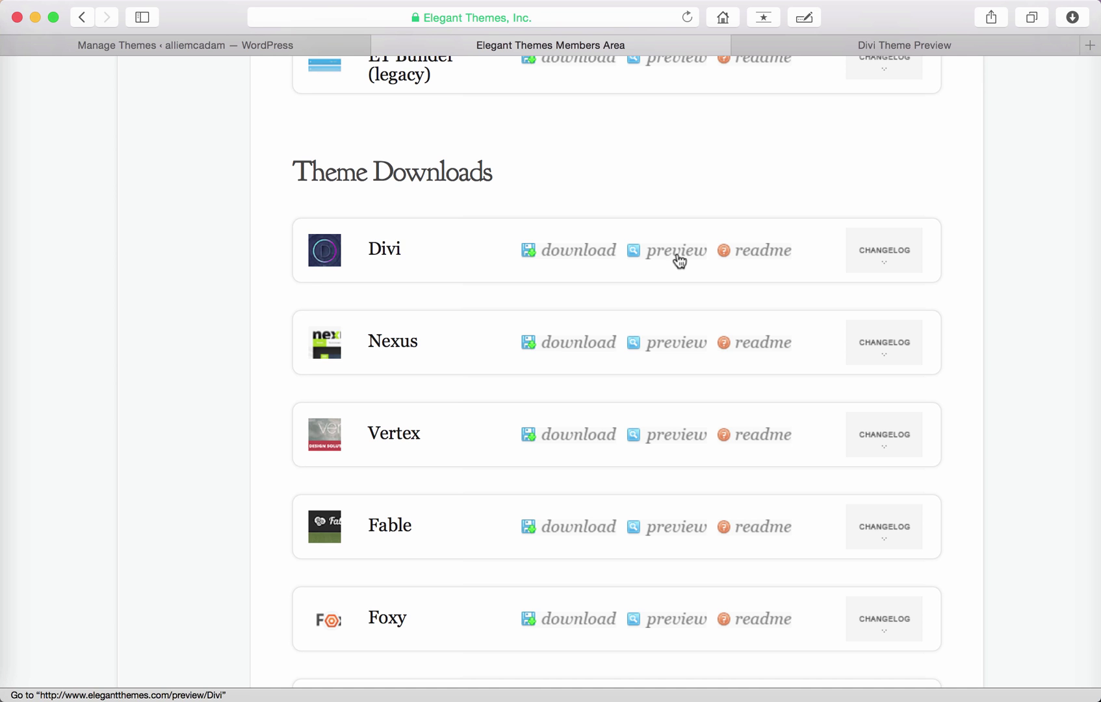
# Browse the Divi 2.5 demo in its preview tab, then return to the Members Area's Theme Downloads.
pyautogui.click(811, 42)
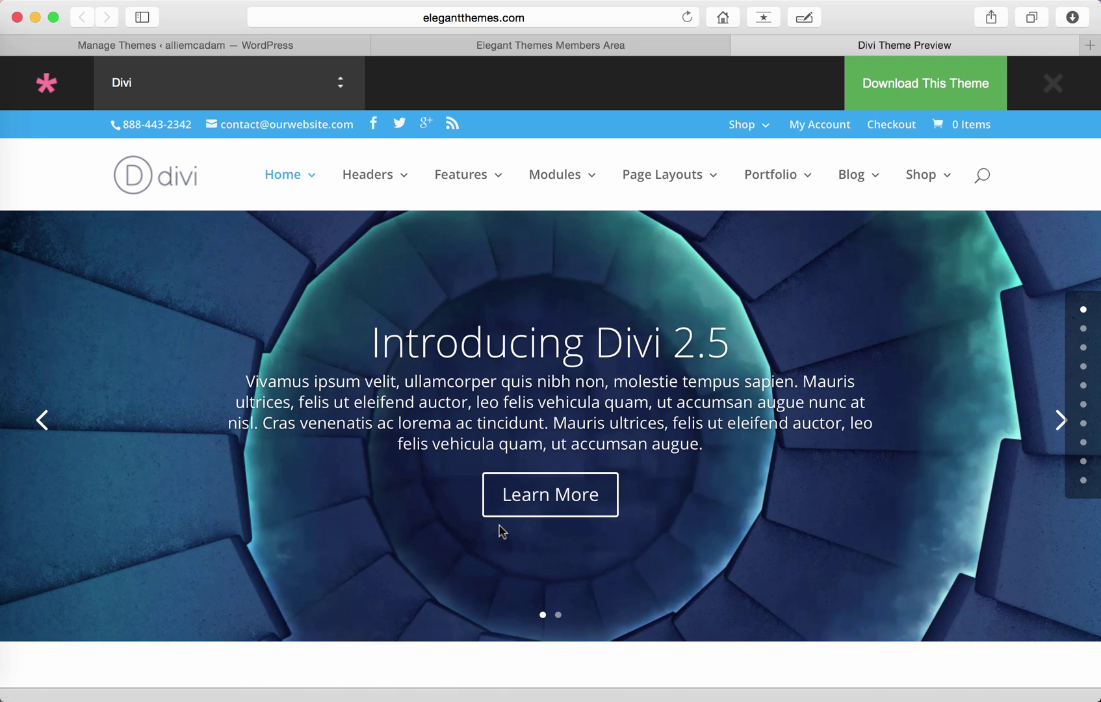
pyautogui.scroll(-2, 502, 532)
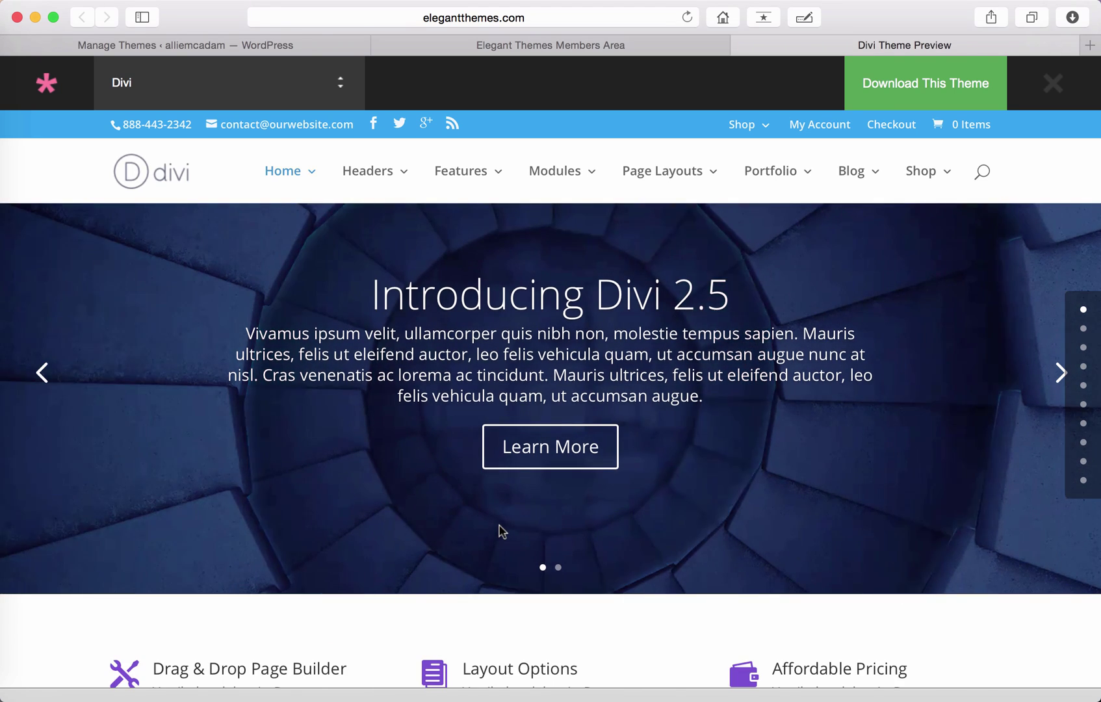
pyautogui.scroll(-15, 502, 532)
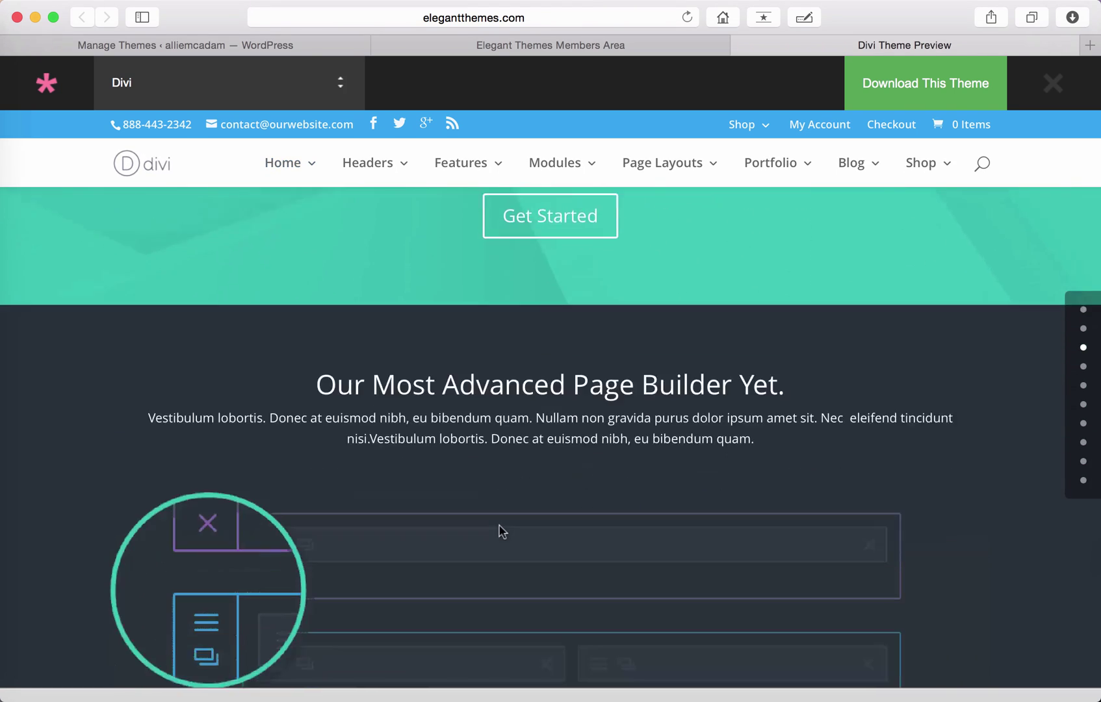
pyautogui.scroll(-12, 499, 525)
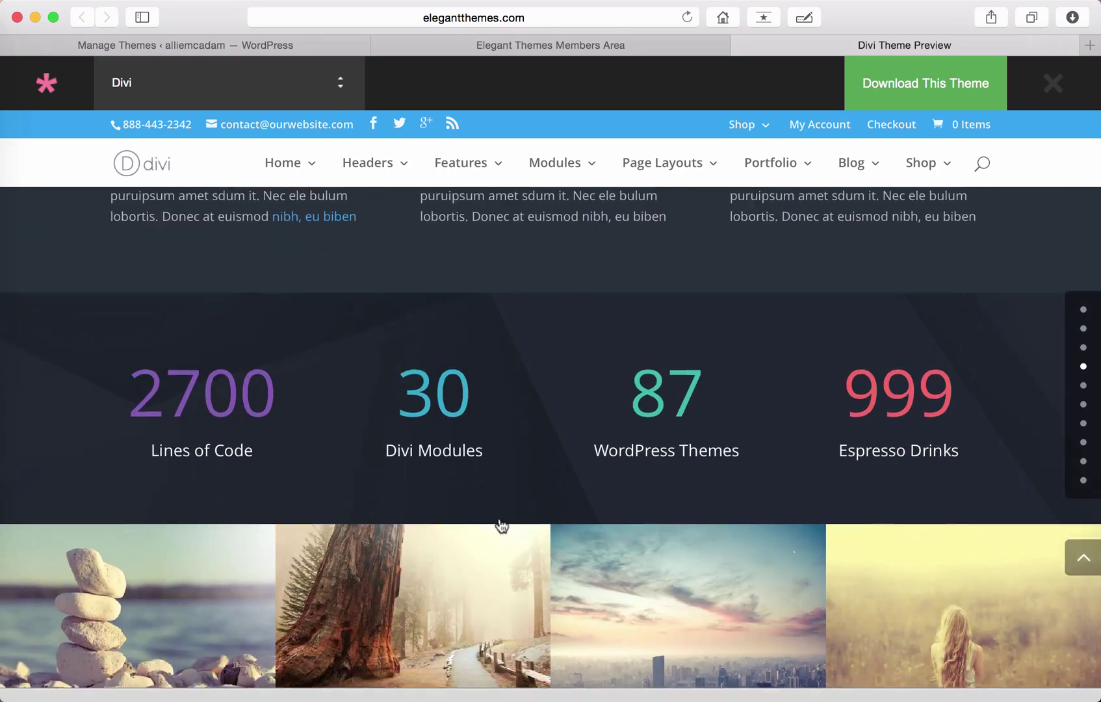
pyautogui.scroll(20, 500, 520)
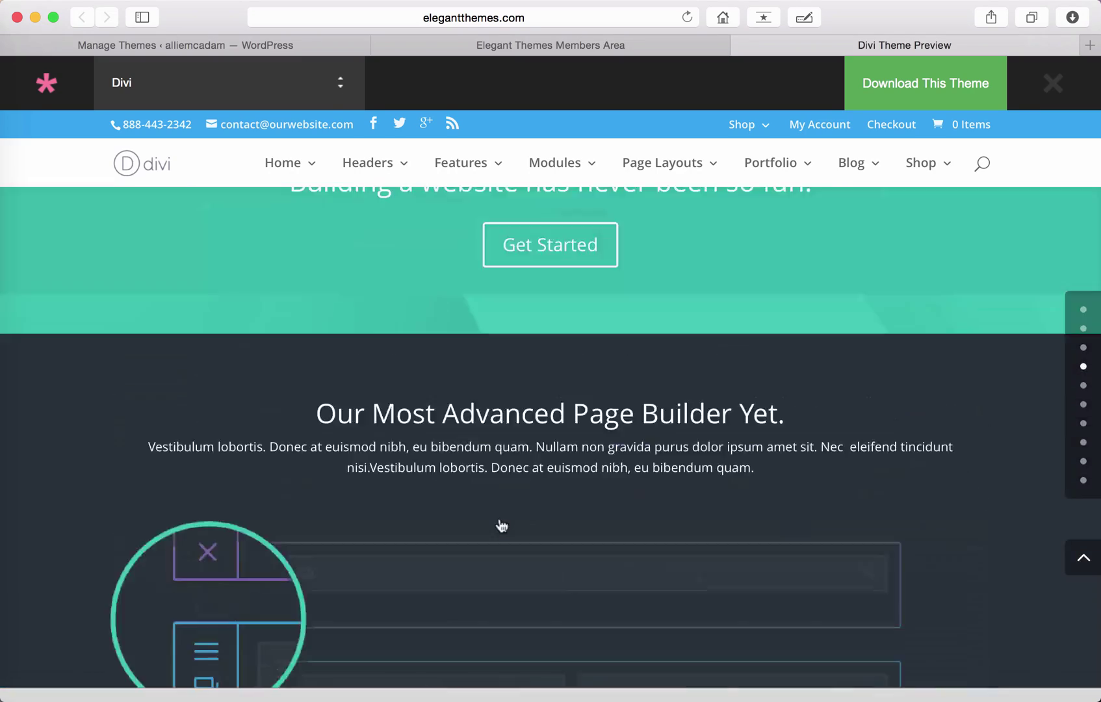
pyautogui.scroll(8, 499, 520)
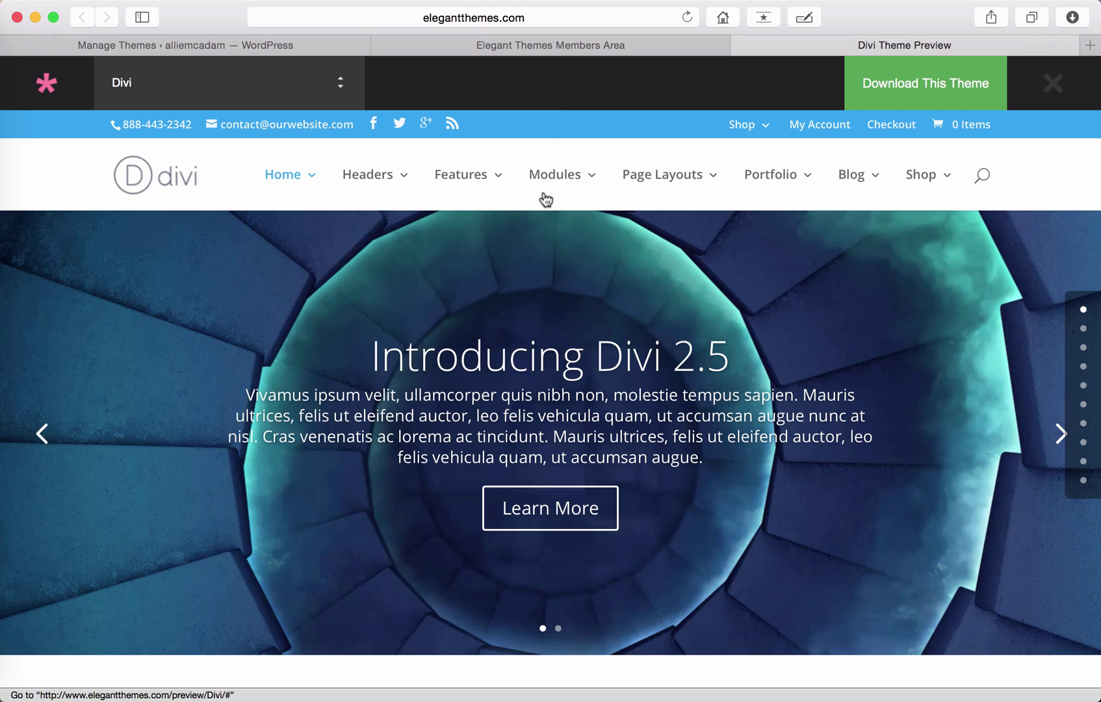
pyautogui.click(556, 45)
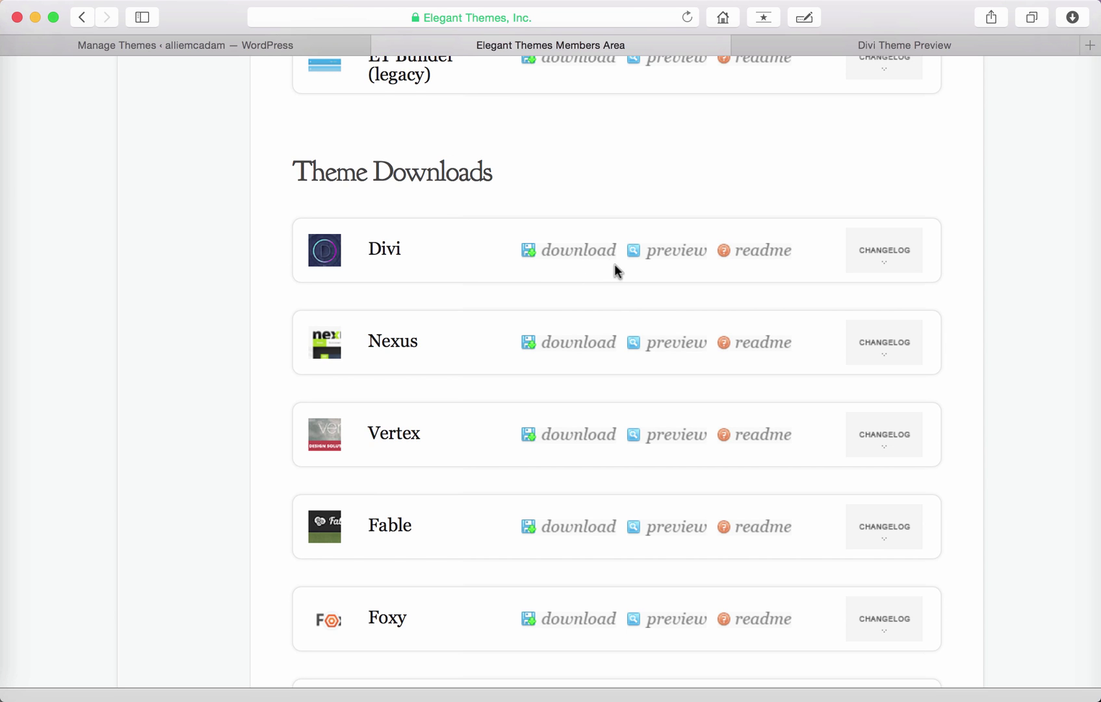
# Download the Divi 2.5 (current) package from Divi's download options in Theme Downloads.
pyautogui.click(581, 258)
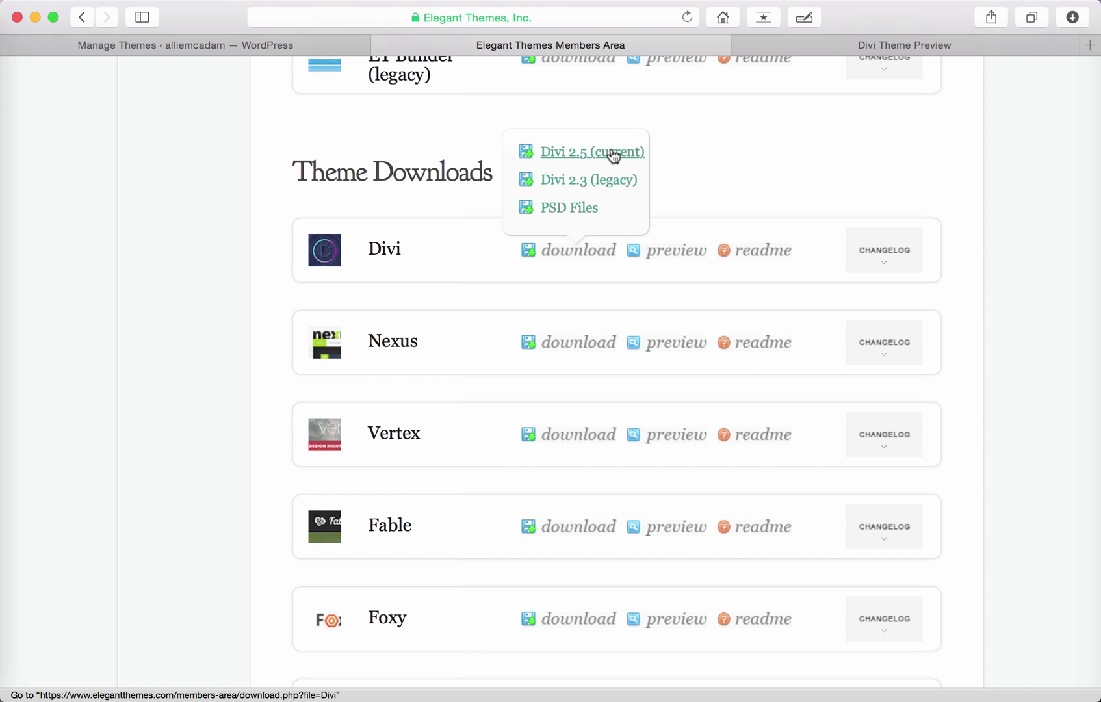
pyautogui.click(614, 153)
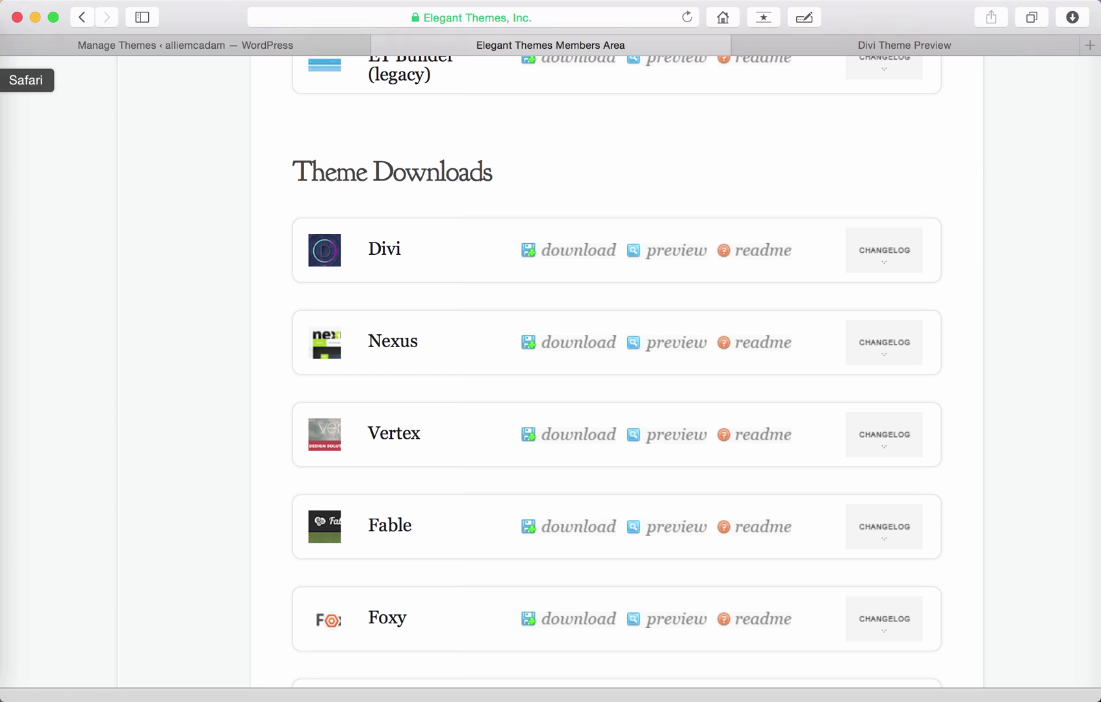
# Drag the downloaded Divi folder from Safari's downloads list onto the desktop.
pyautogui.click(1071, 17)
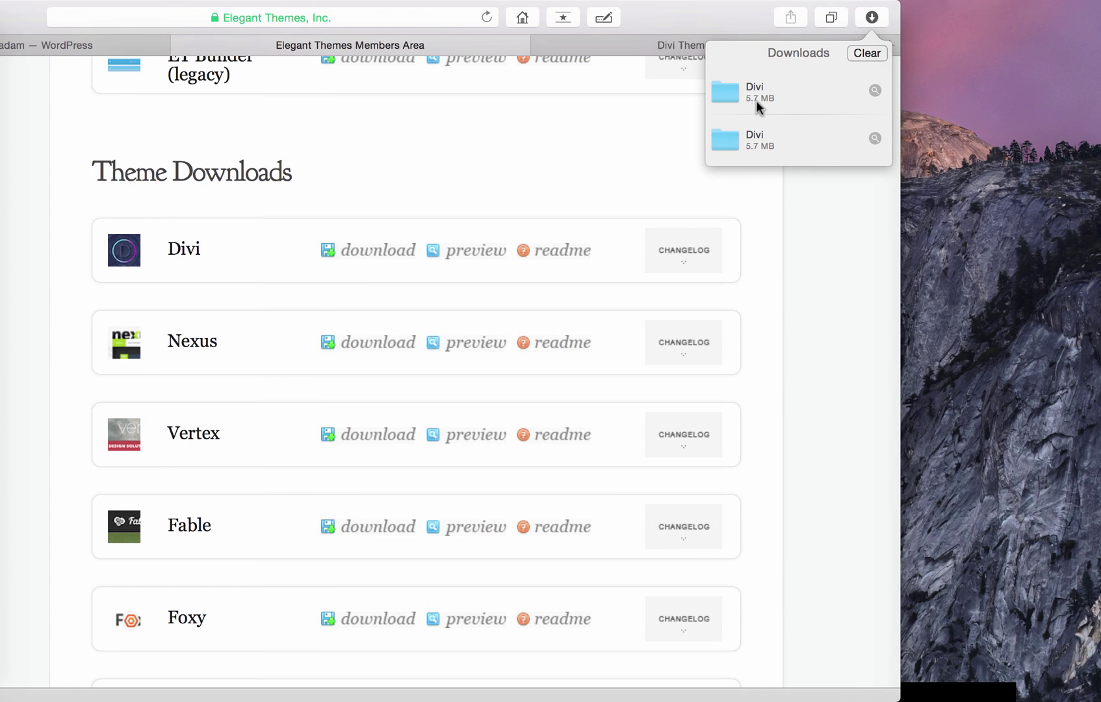
pyautogui.moveTo(756, 100); pyautogui.dragTo(1061, 43)
pyautogui.click(1025, 120)
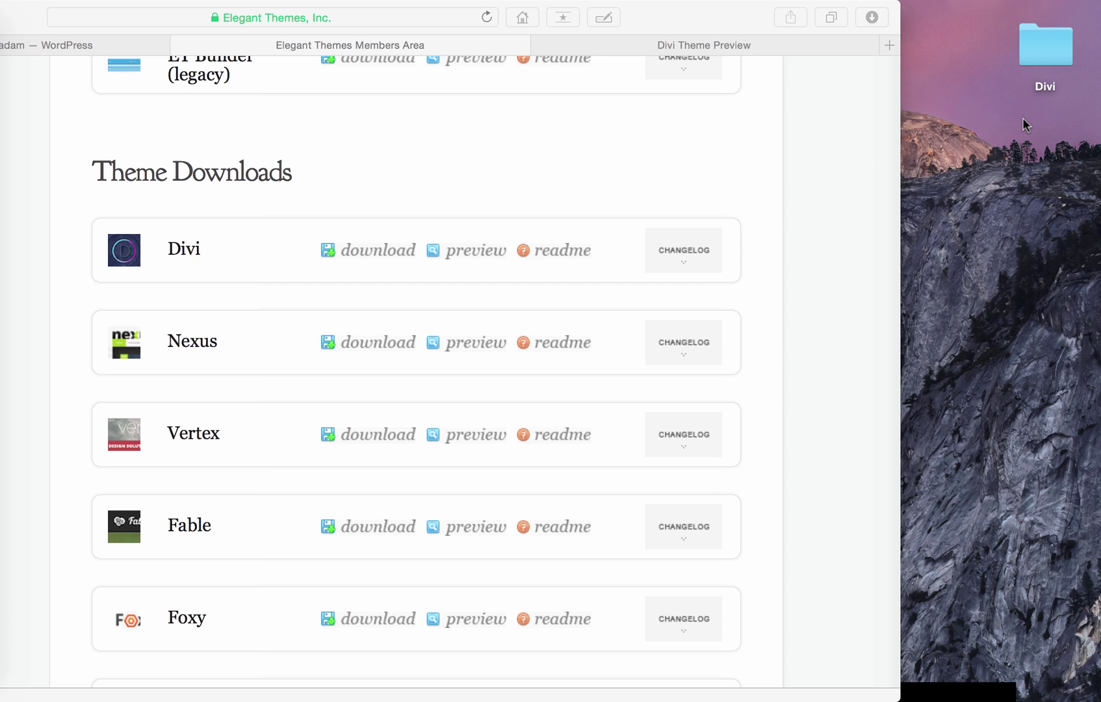
# Reposition the Safari window and go to the WordPress Manage Themes page.
pyautogui.moveTo(669, 14); pyautogui.dragTo(864, 11)
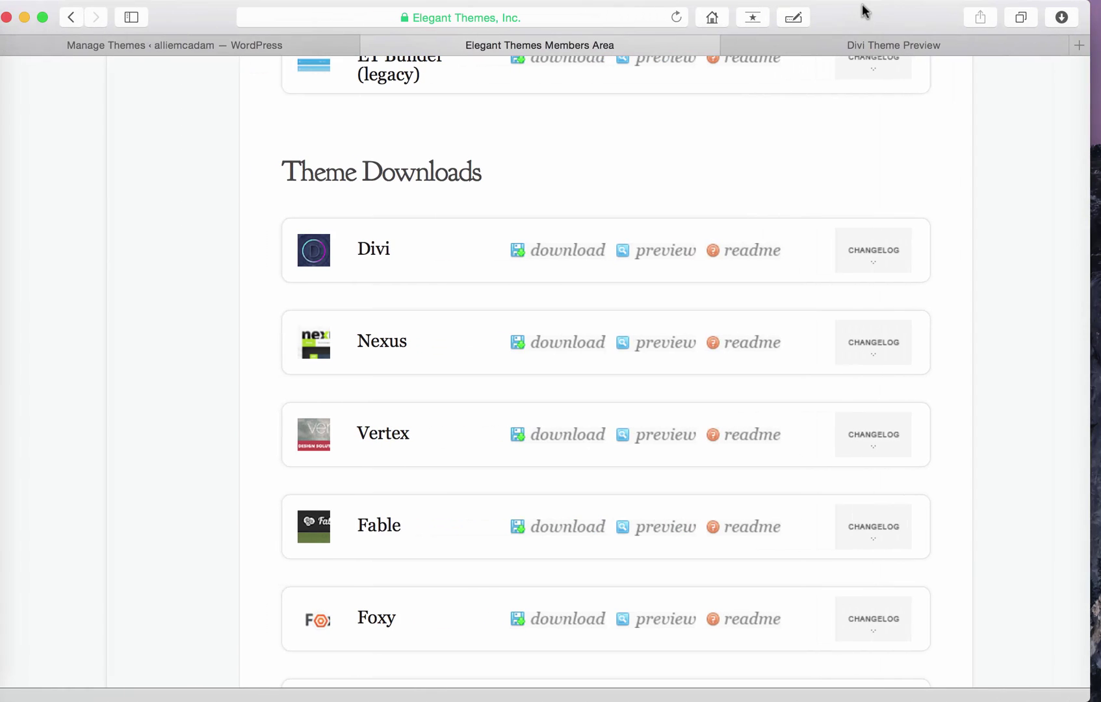
pyautogui.moveTo(218, 16); pyautogui.dragTo(223, 16)
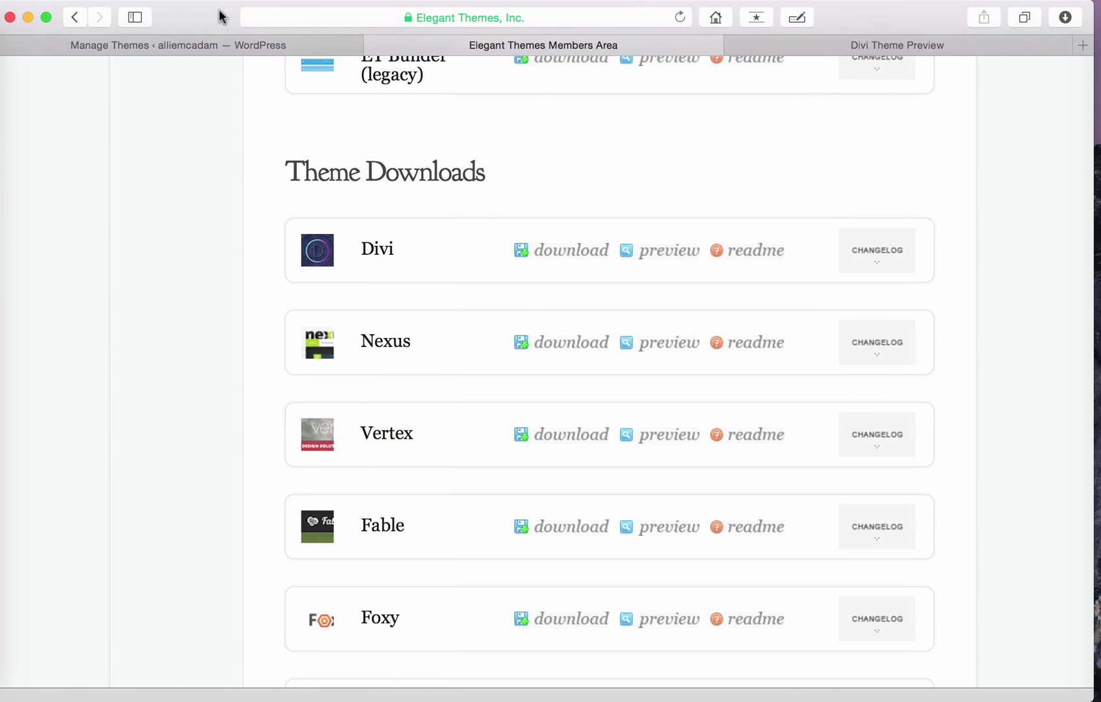
pyautogui.click(189, 40)
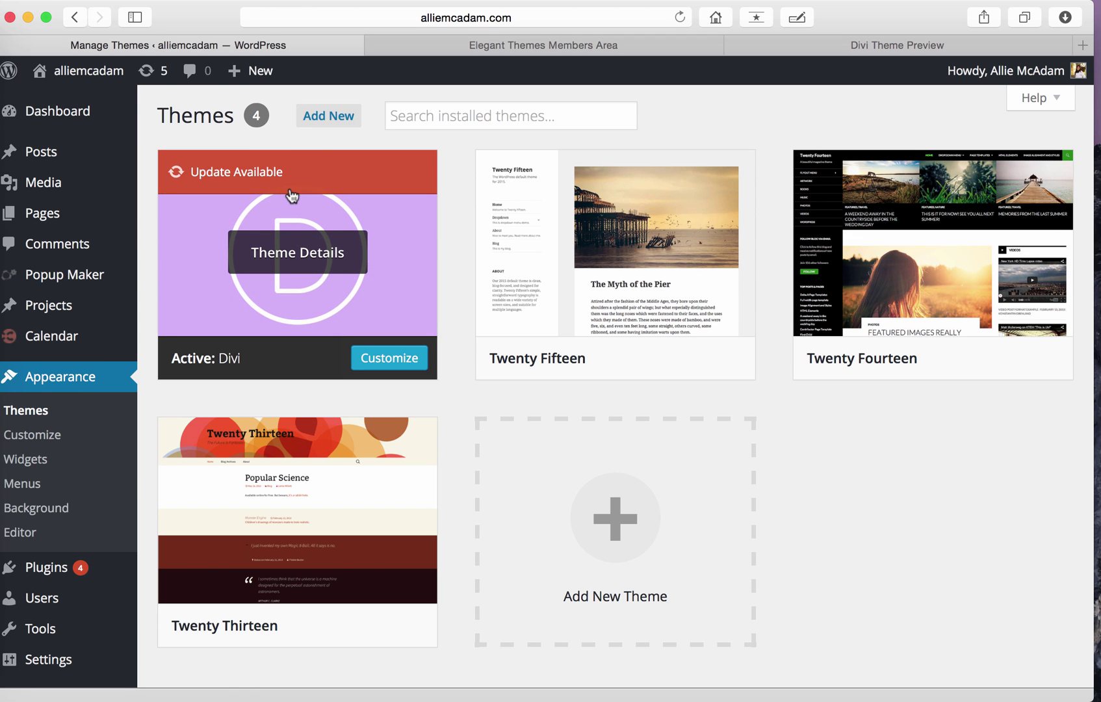
# Bring up the Upload Theme form under Add New, and slide Safari aside to expose the desktop Divi folder.
pyautogui.click(345, 119)
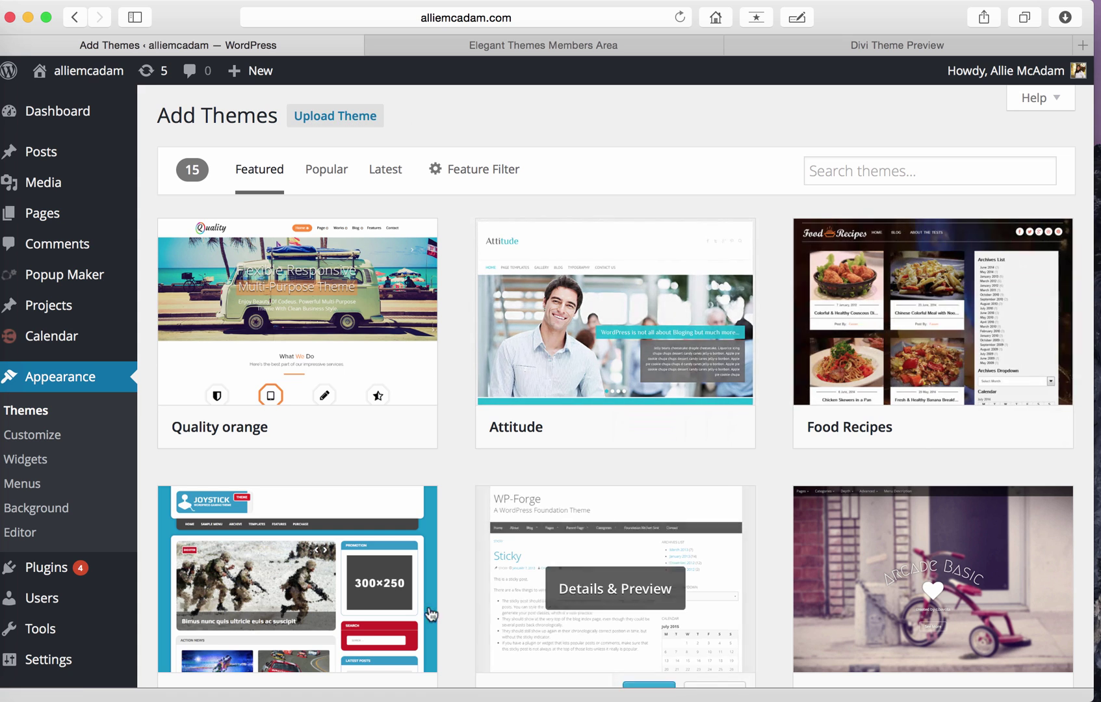
pyautogui.moveTo(302, 434)
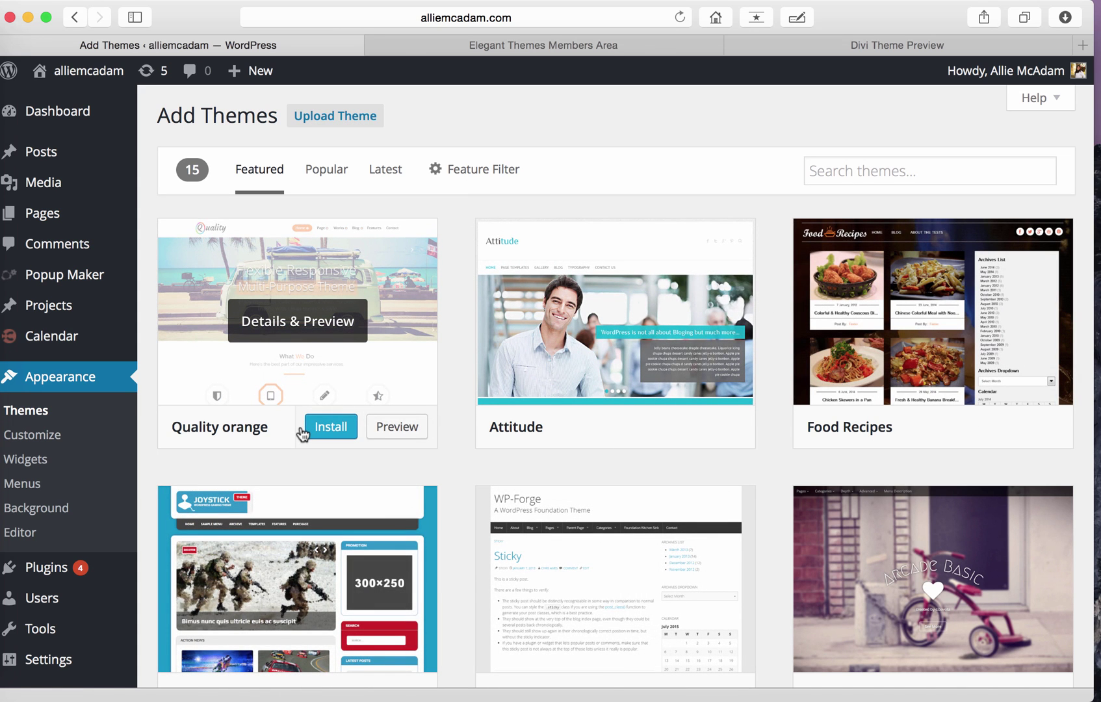
pyautogui.click(368, 127)
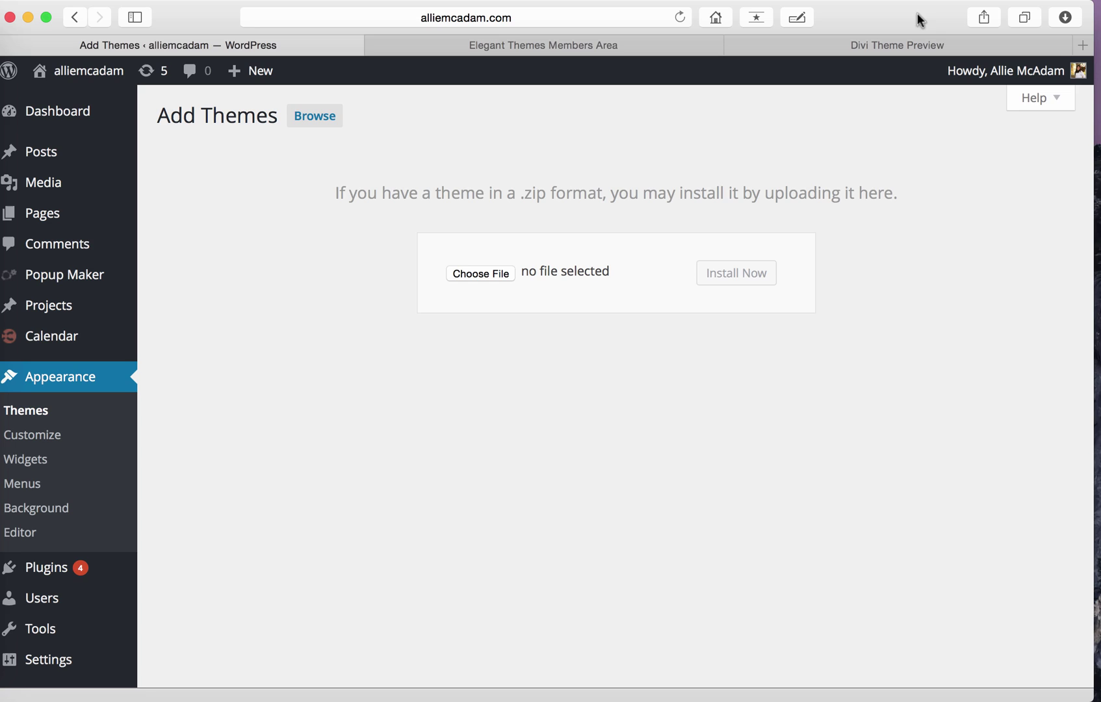
pyautogui.moveTo(935, 20); pyautogui.dragTo(791, 6)
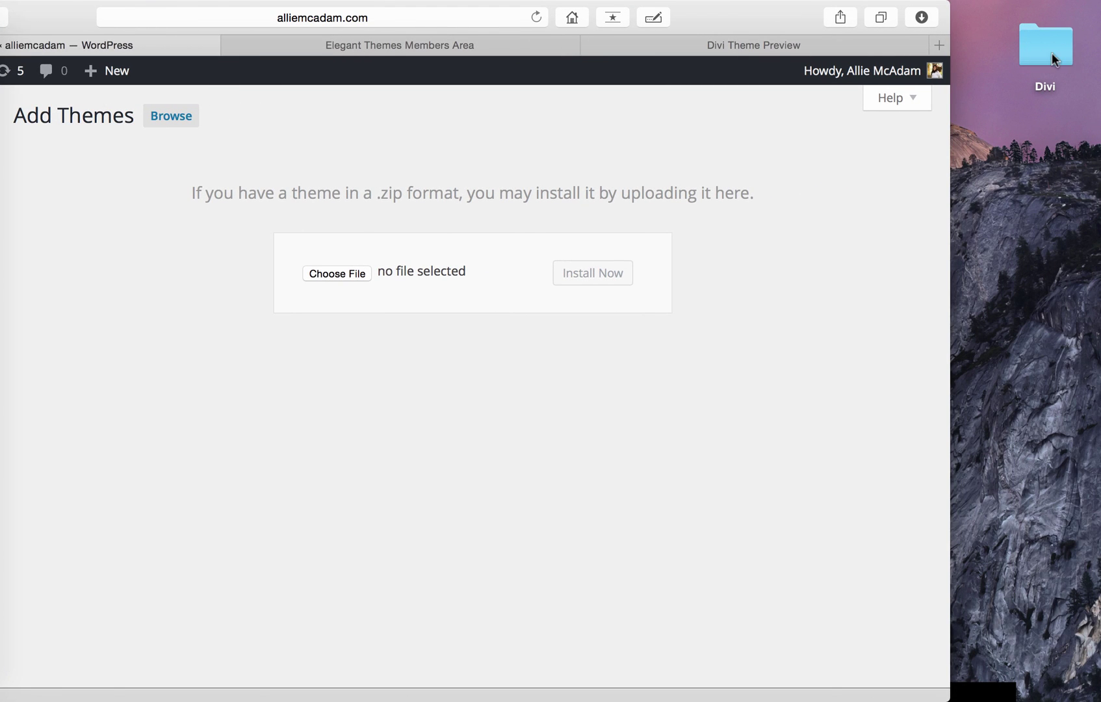
# Open the desktop Divi folder in Finder, look over its theme files, and close it.
pyautogui.doubleClick(1043, 37)
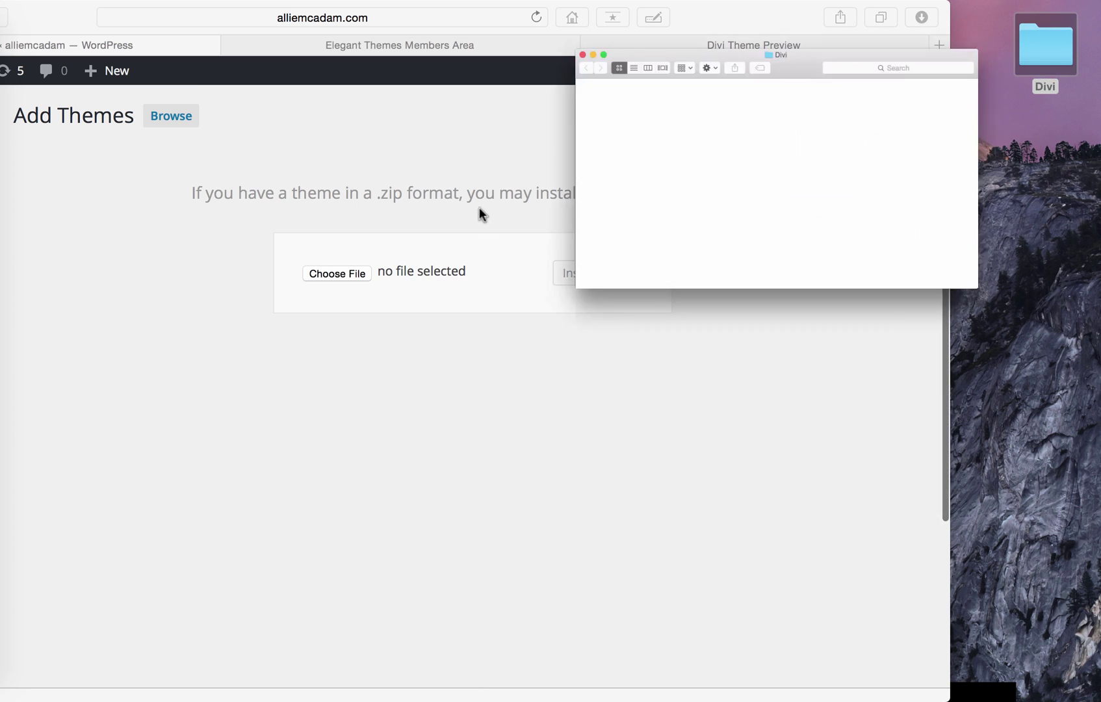
pyautogui.scroll(-5, 471, 403)
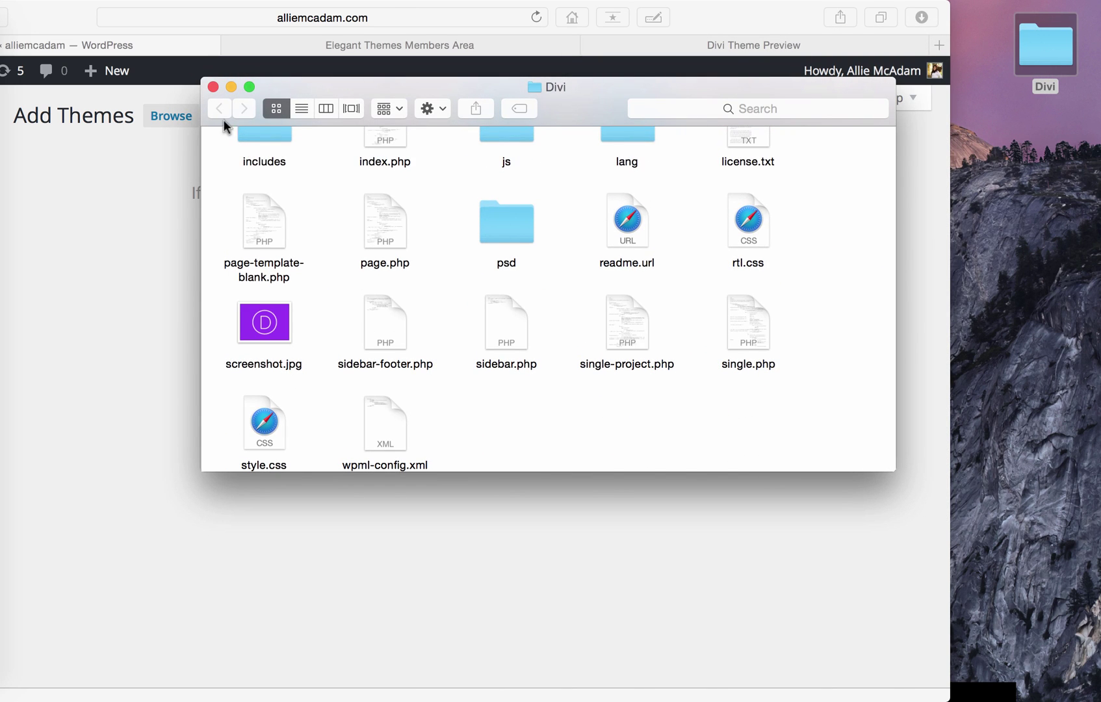
pyautogui.click(213, 87)
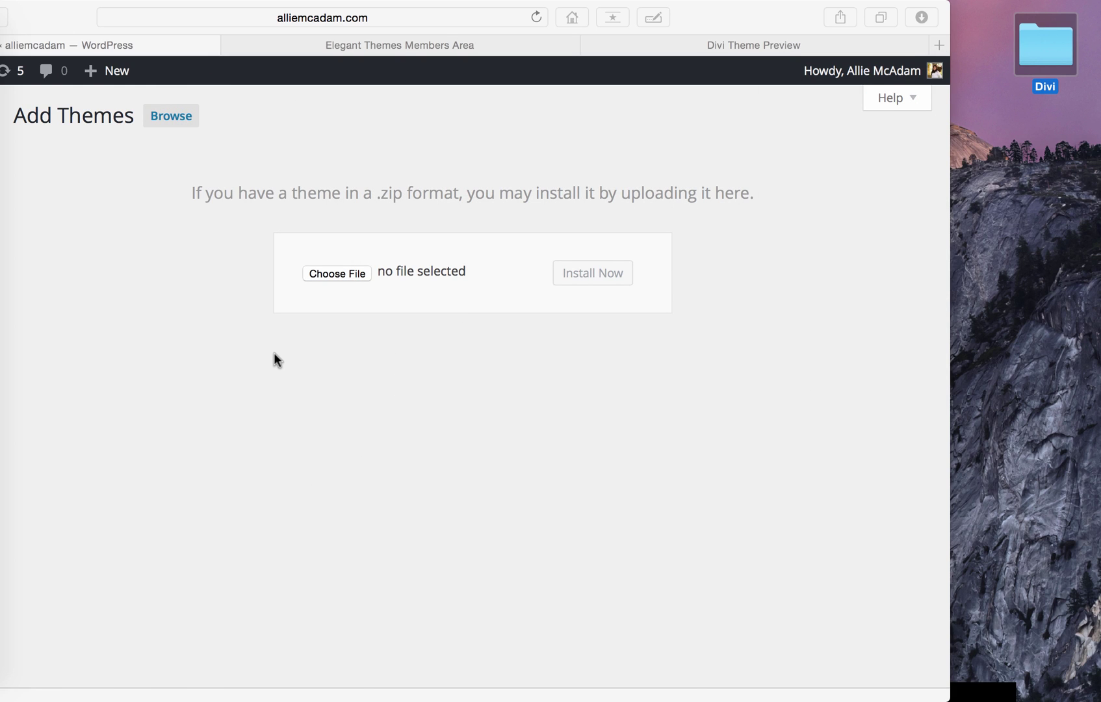
# Compress the Divi folder into Divi.zip and drop it onto the Add Themes file chooser.
pyautogui.rightClick(1043, 36)
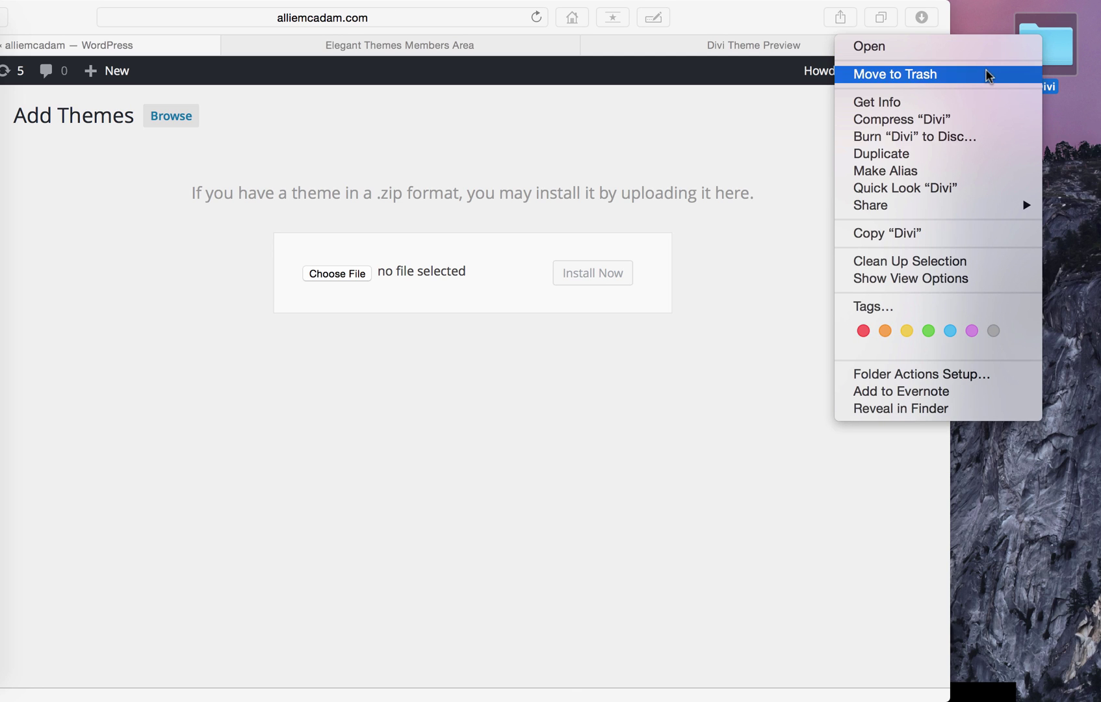
pyautogui.click(957, 119)
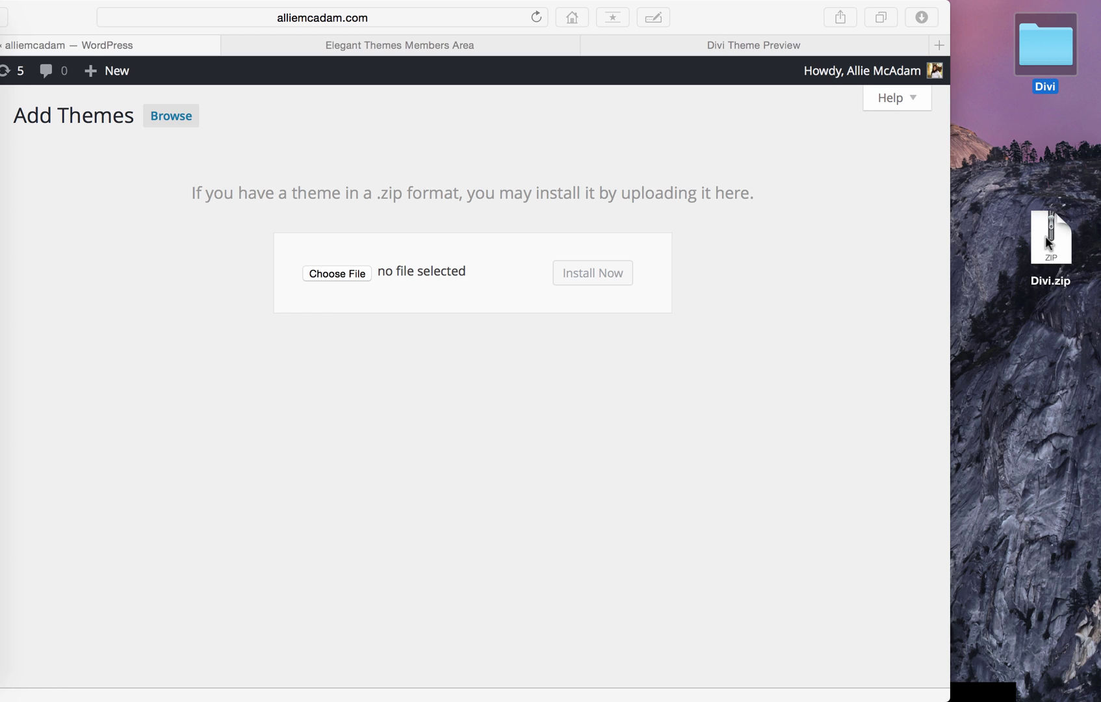
pyautogui.moveTo(1045, 236); pyautogui.dragTo(346, 274)
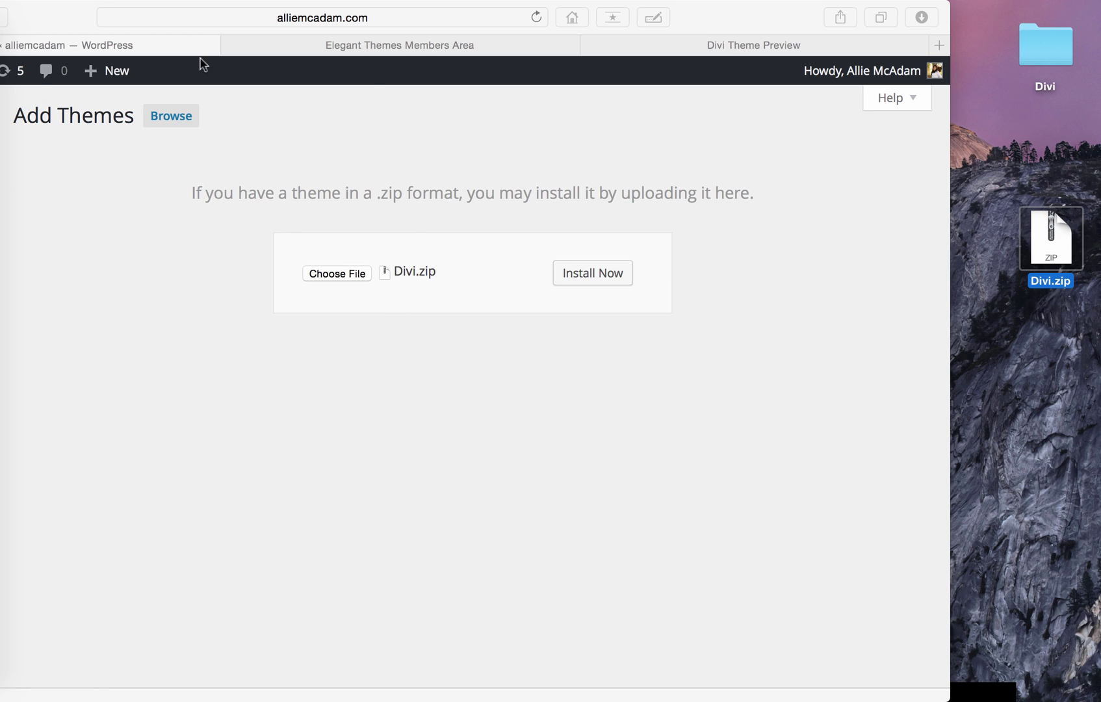
pyautogui.moveTo(716, 19); pyautogui.dragTo(858, 12)
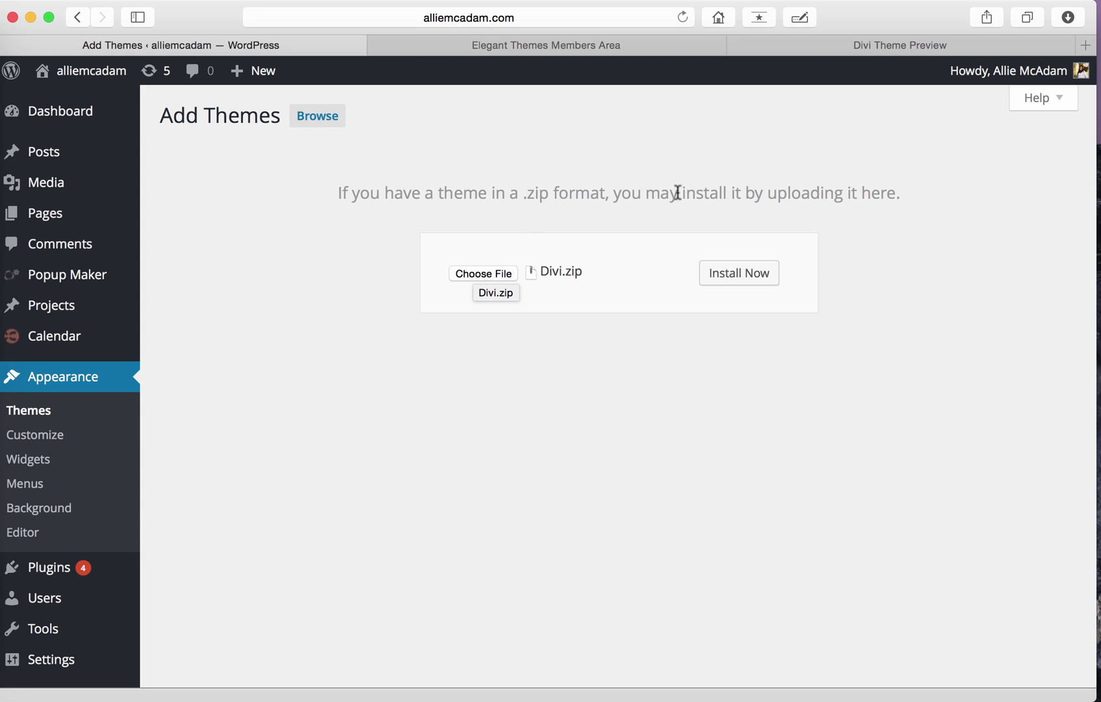
# Install Divi.zip and review the 'destination folder already exists' failure message.
pyautogui.click(755, 271)
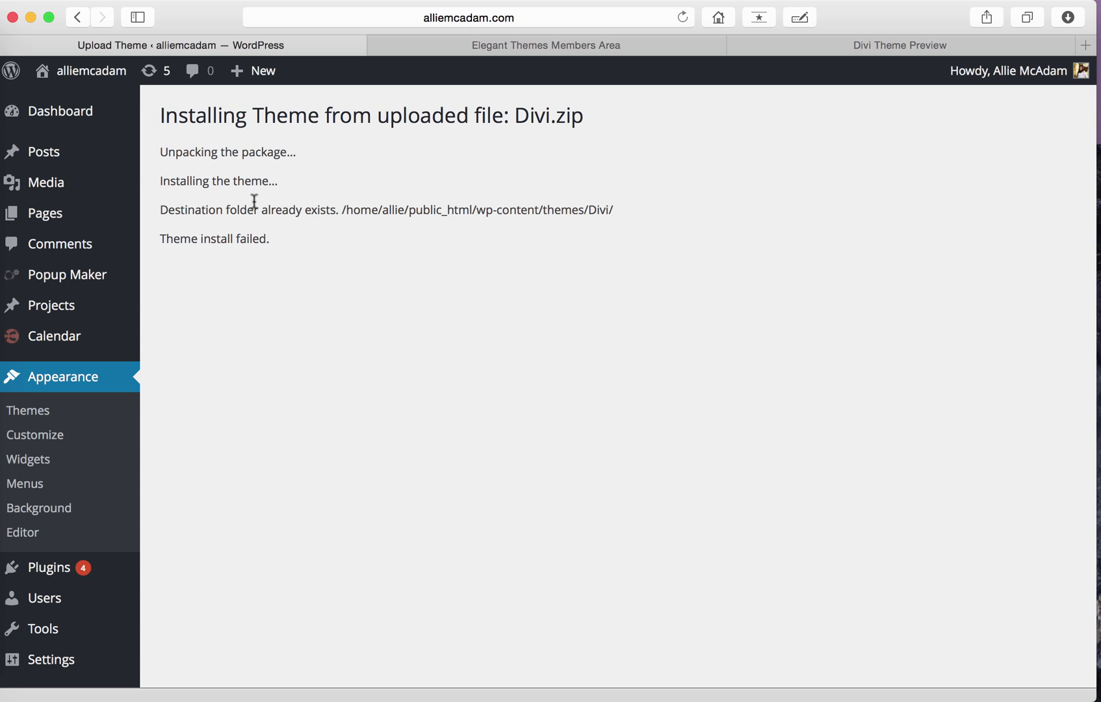
pyautogui.moveTo(161, 210); pyautogui.dragTo(334, 212)
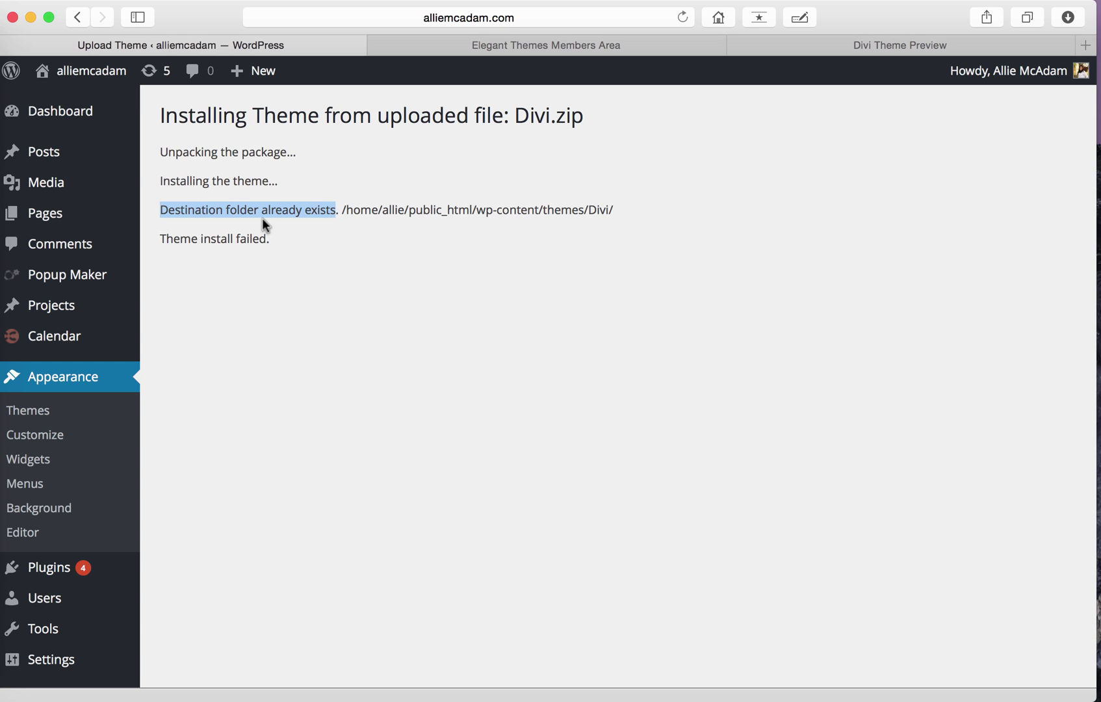
pyautogui.click(275, 239)
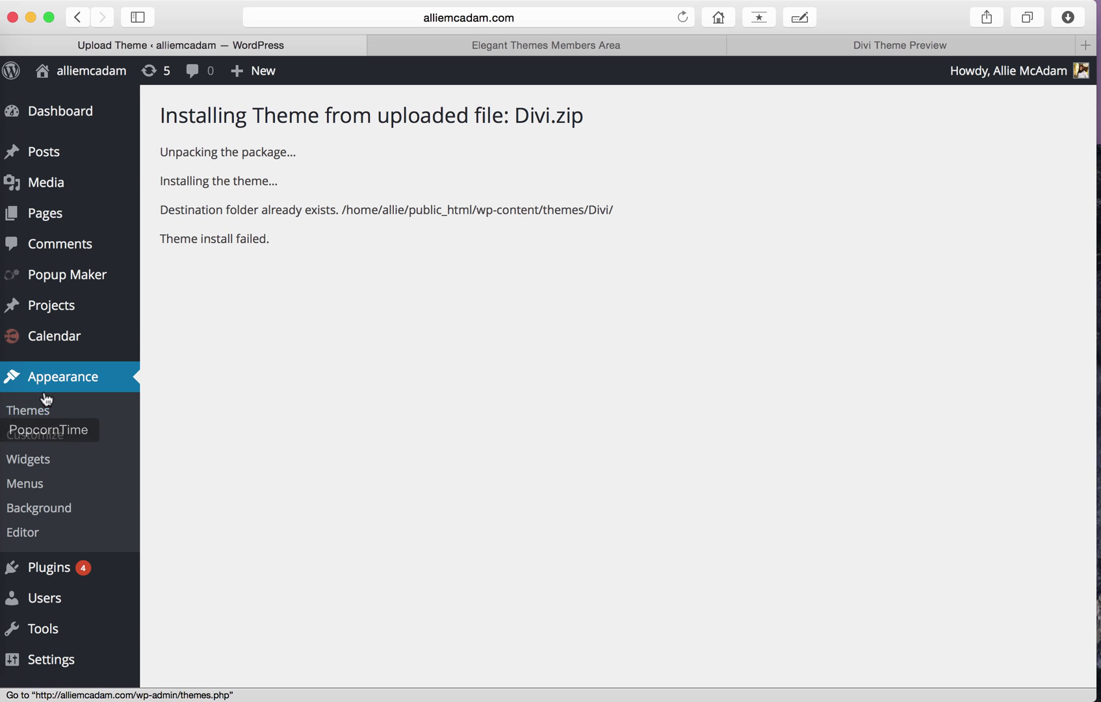
# Go back to Appearance > Themes to confirm Divi is active with an update available.
pyautogui.click(27, 410)
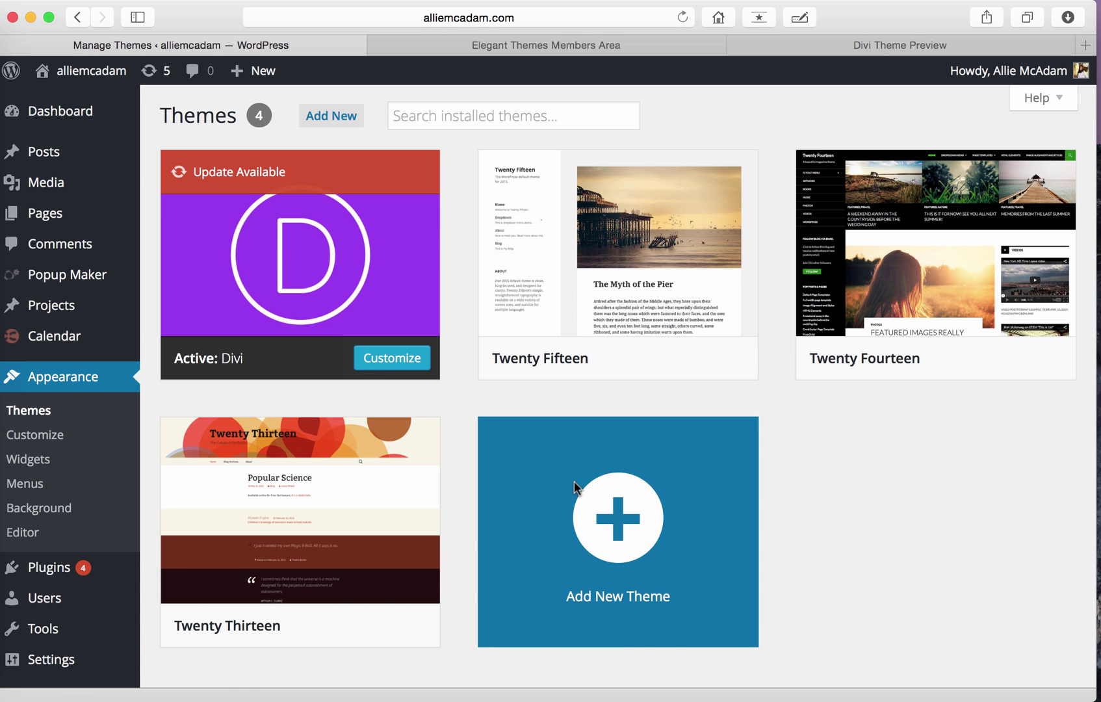
pyautogui.moveTo(396, 273)
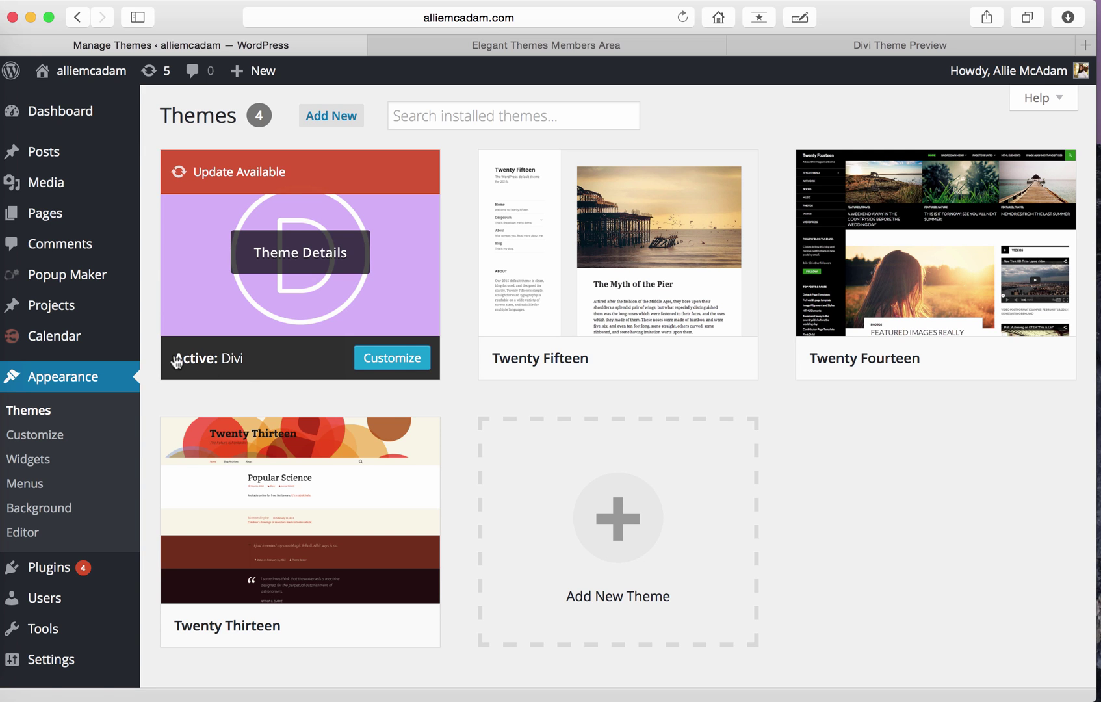
pyautogui.moveTo(107, 86)
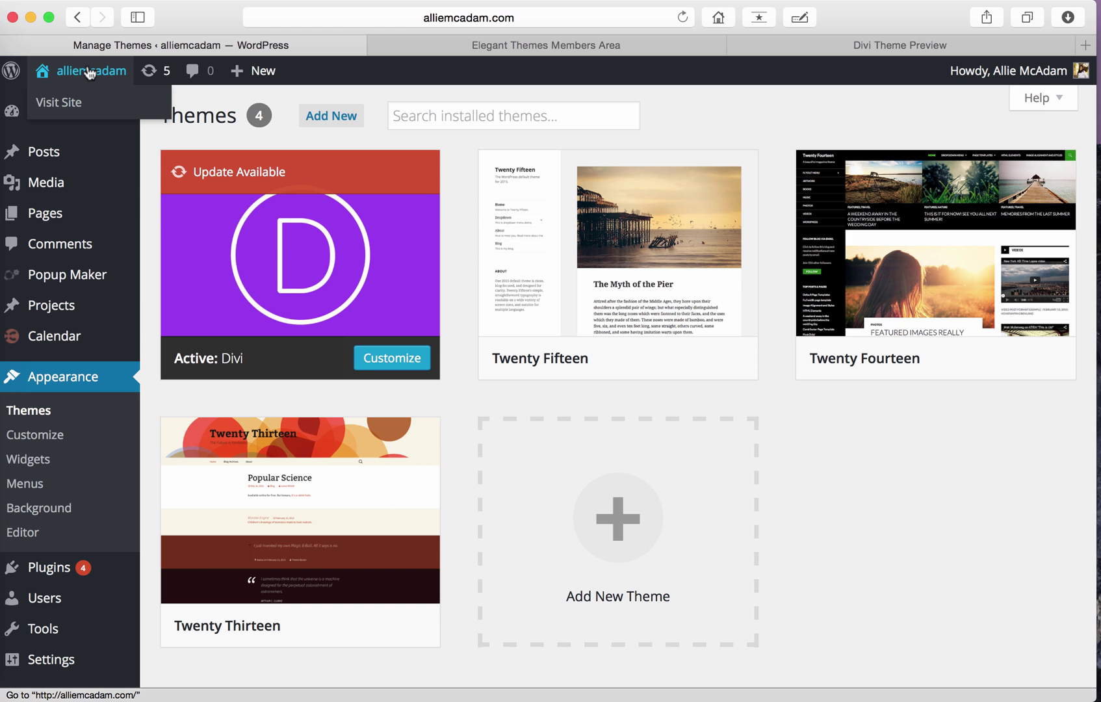
# View the Divi 2.5 demo without the preview bar and scroll to its page builder section.
pyautogui.click(797, 47)
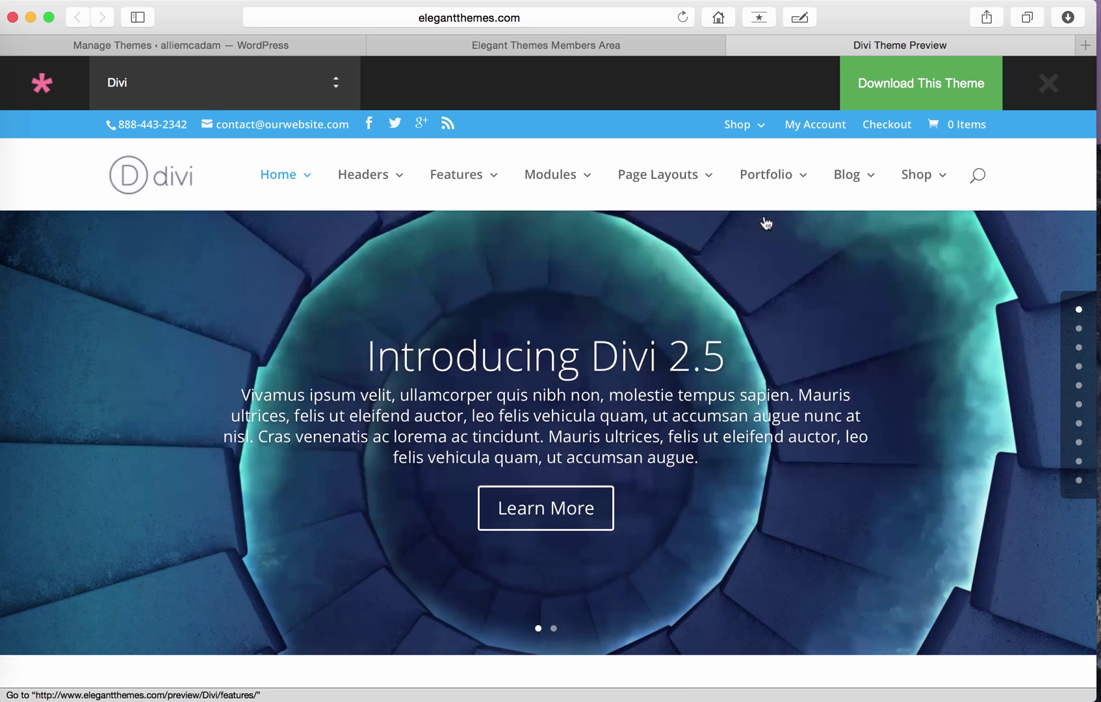
pyautogui.click(1059, 84)
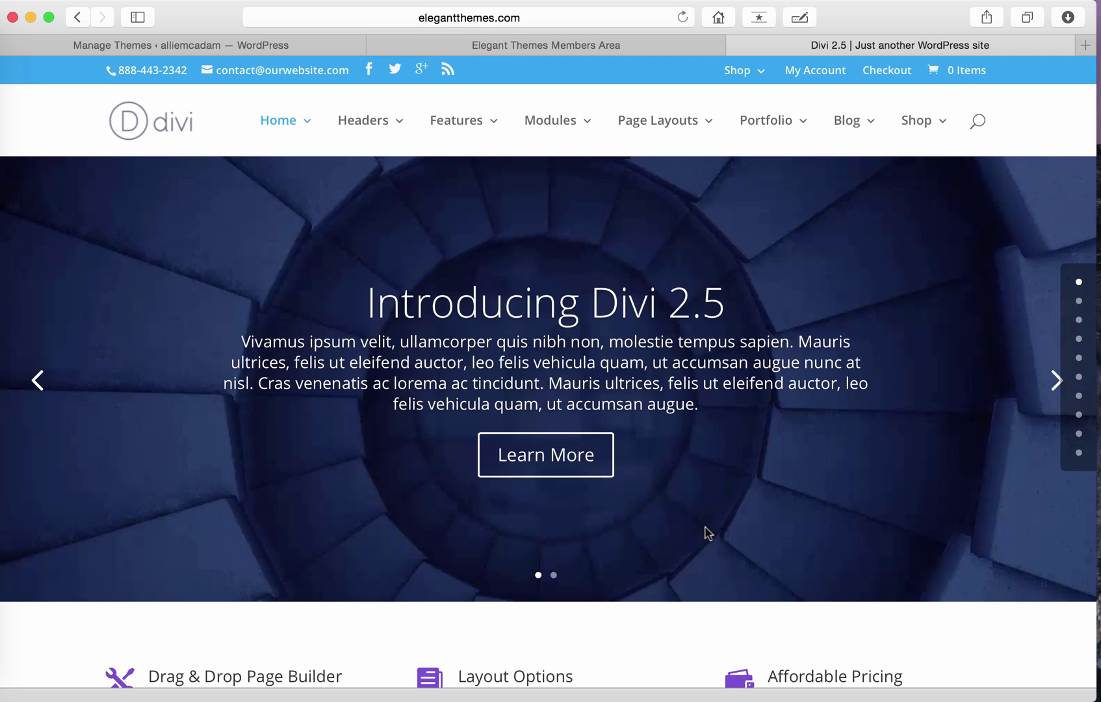
pyautogui.scroll(-3, 708, 533)
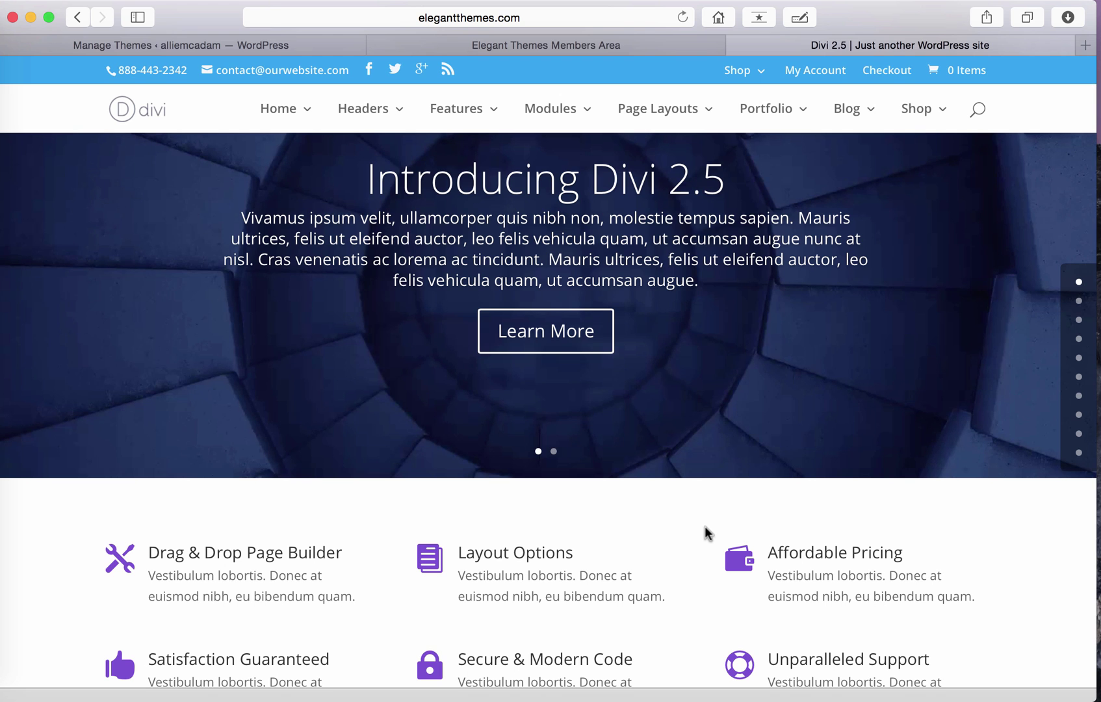
pyautogui.scroll(-10, 704, 526)
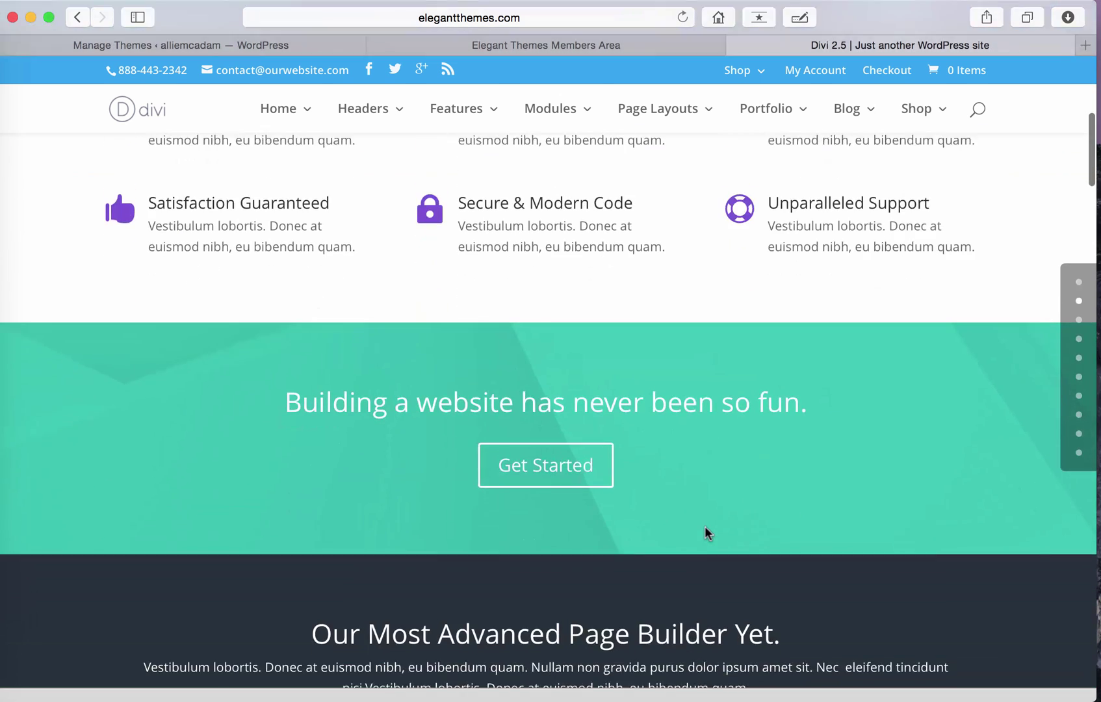
pyautogui.scroll(-6, 706, 529)
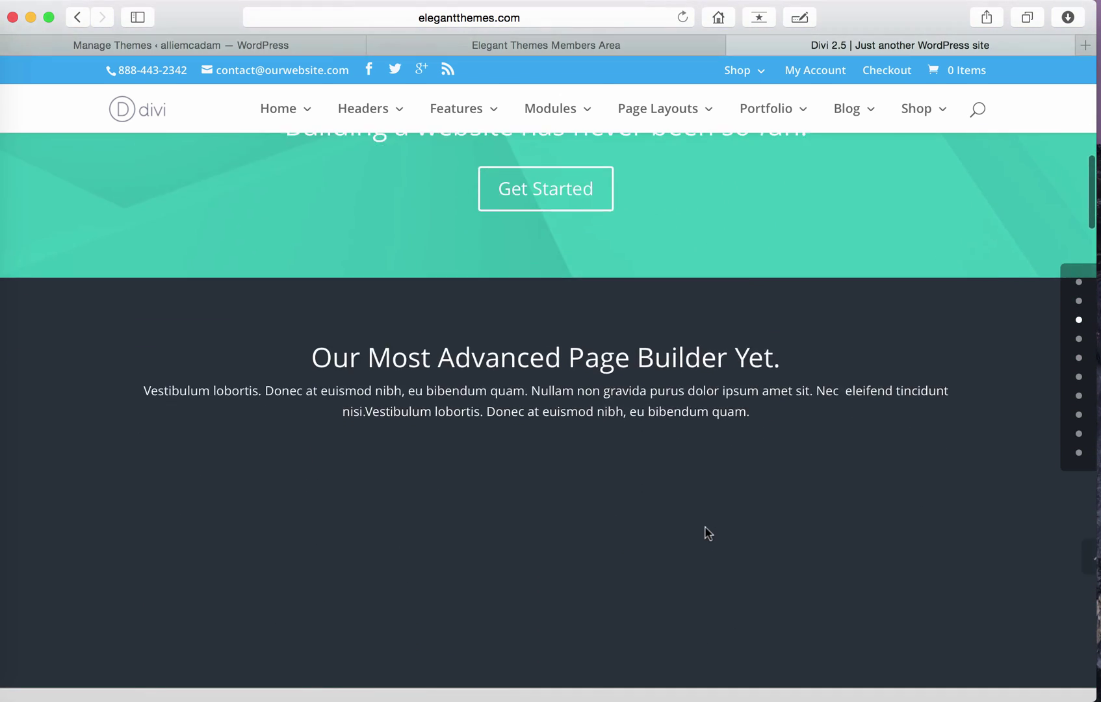
pyautogui.scroll(-3, 707, 532)
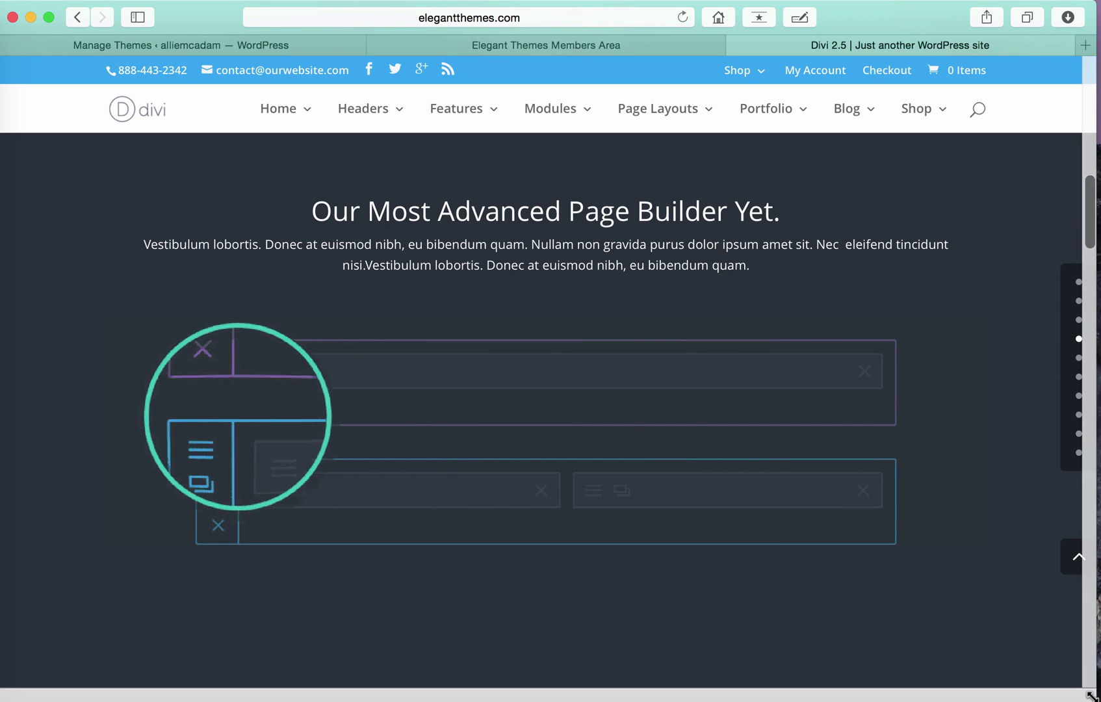
pyautogui.moveTo(1091, 695)
pyautogui.mouseDown()
pyautogui.moveTo(990, 652)
pyautogui.moveTo(767, 624)
pyautogui.moveTo(772, 634)
pyautogui.moveTo(519, 658)
pyautogui.moveTo(206, 649)
pyautogui.moveTo(909, 633)
pyautogui.moveTo(1099, 698)
pyautogui.mouseUp()
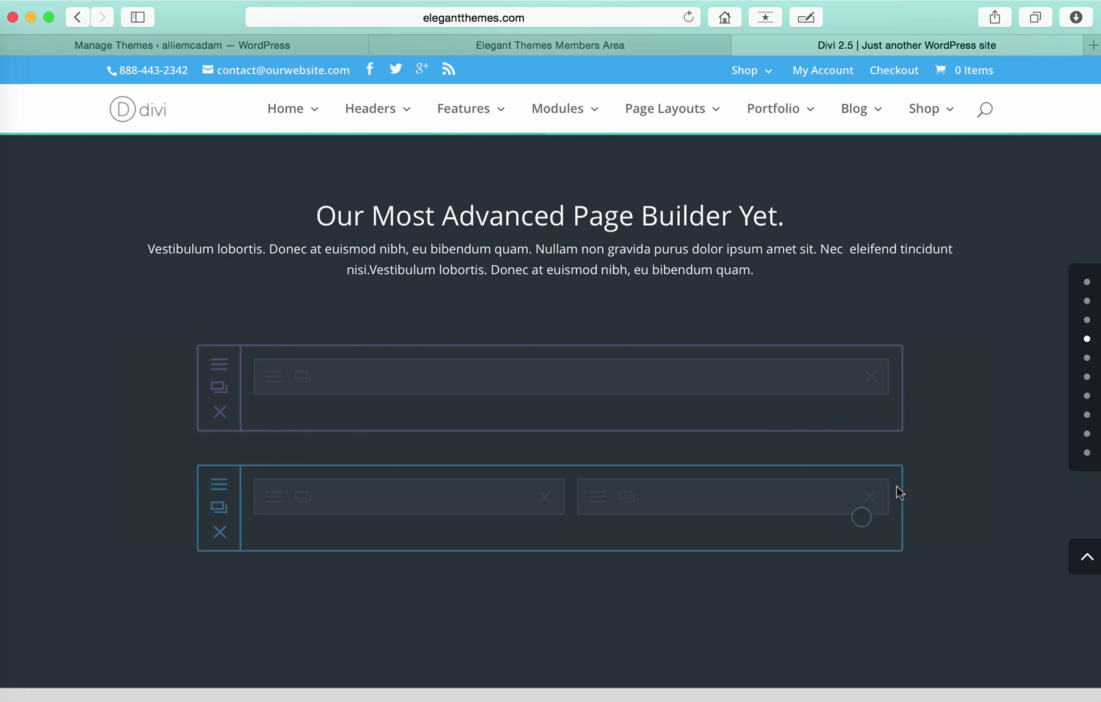
pyautogui.scroll(-5, 899, 492)
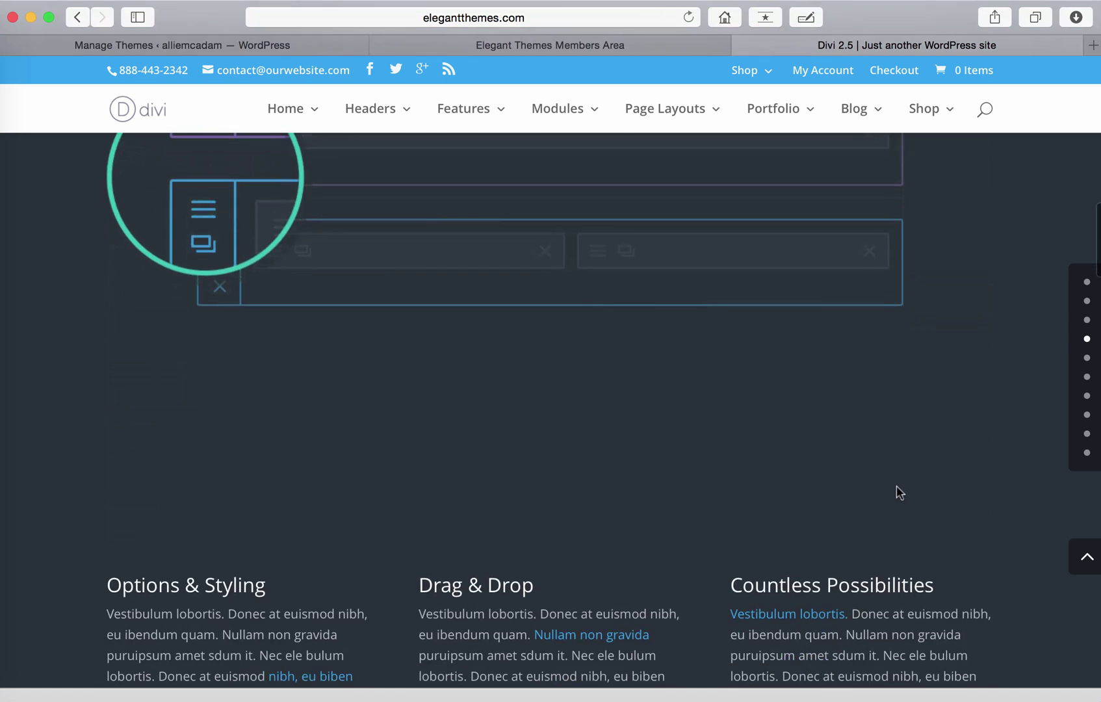
# Browse the rest of the Divi demo page, then return to the WordPress Themes page.
pyautogui.scroll(-4, 900, 492)
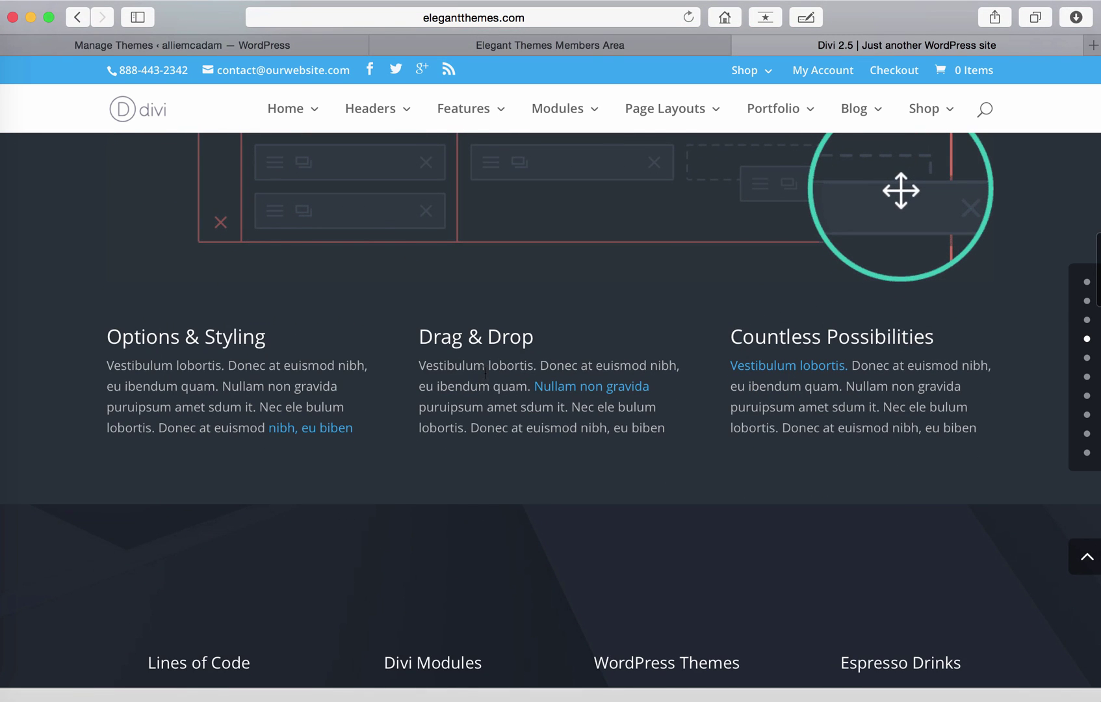
pyautogui.scroll(5, 485, 375)
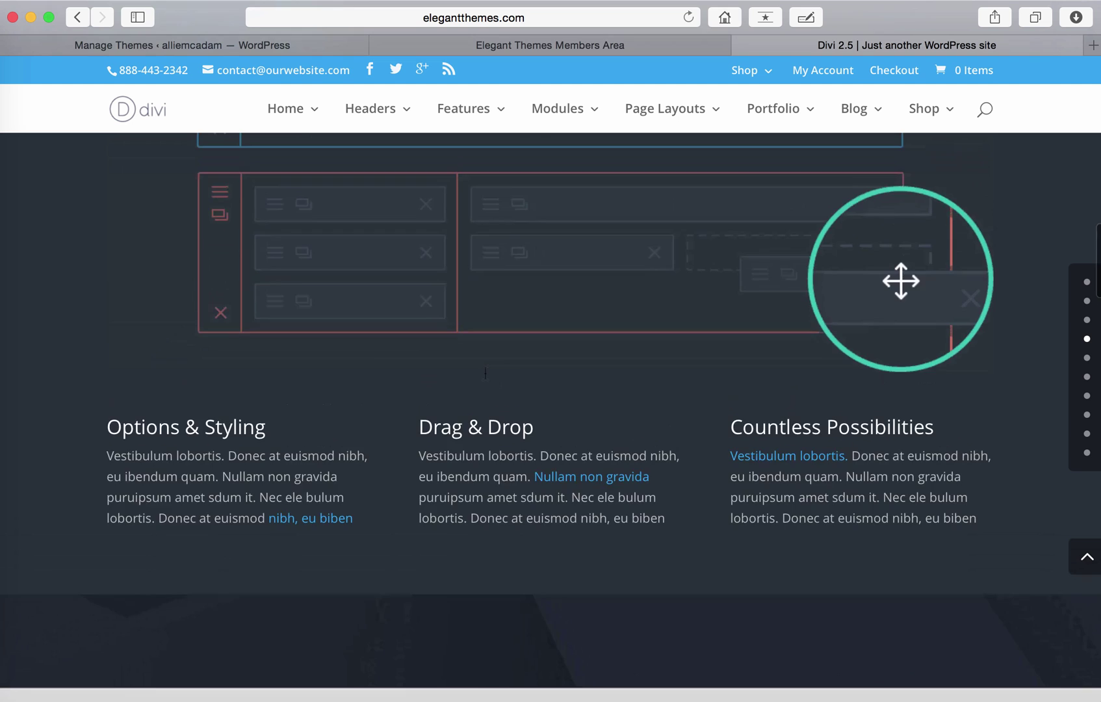
pyautogui.scroll(-8, 485, 376)
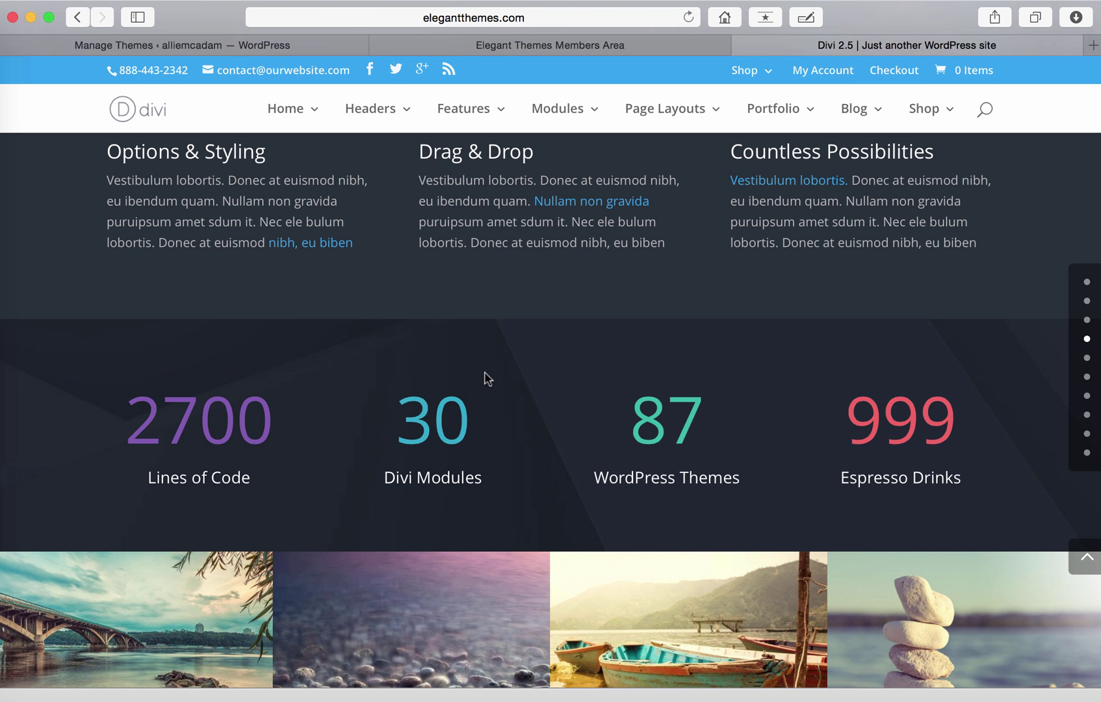
pyautogui.scroll(-10, 487, 378)
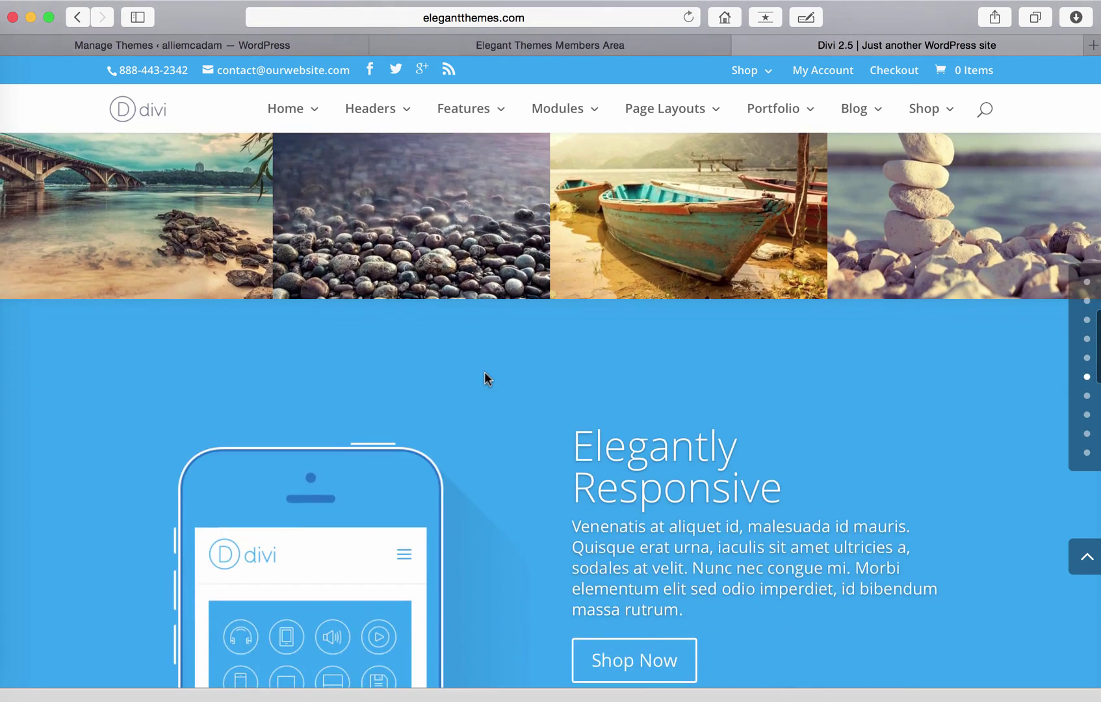
pyautogui.scroll(-5, 484, 378)
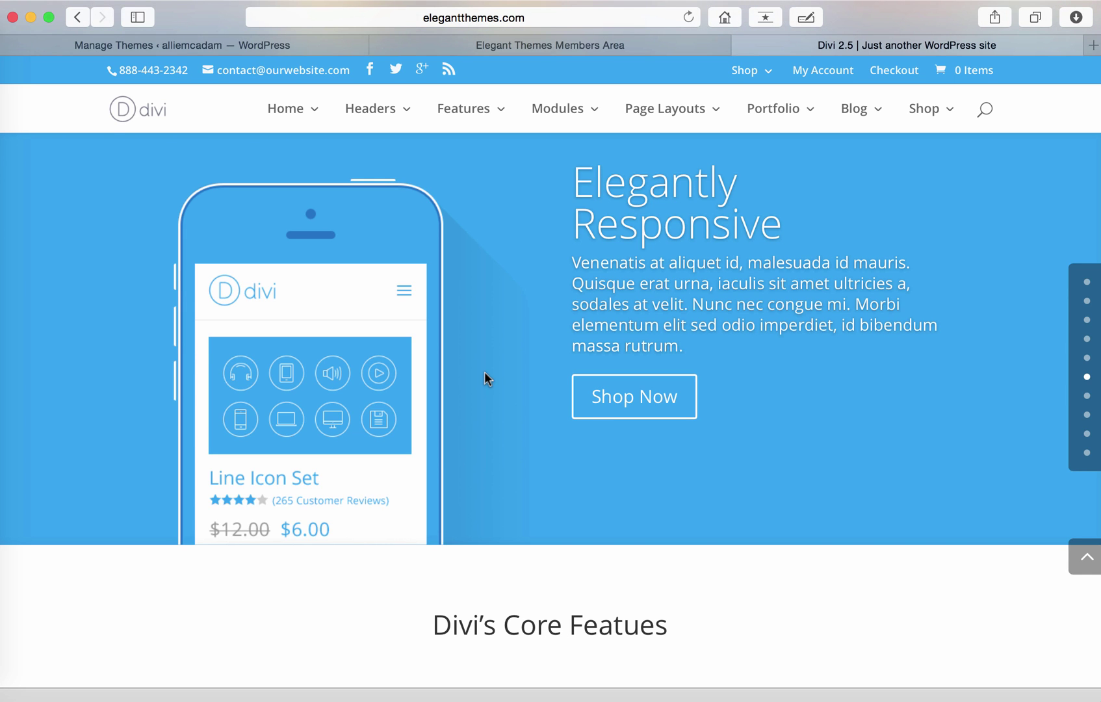
pyautogui.scroll(-10, 485, 373)
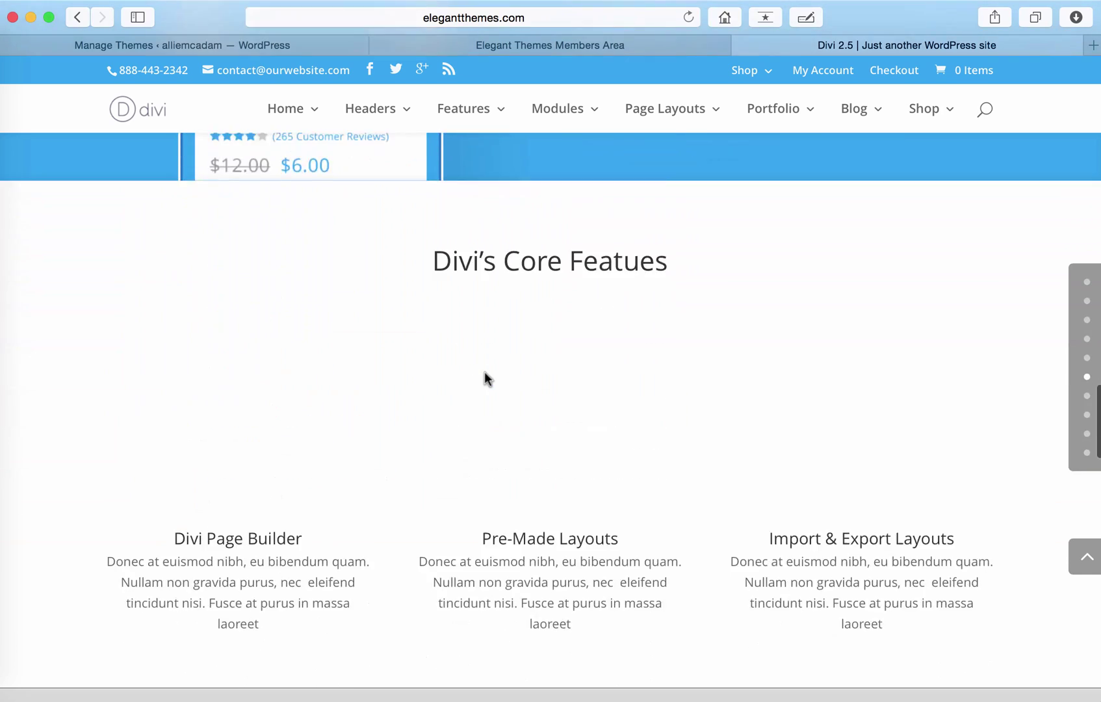
pyautogui.scroll(-10, 485, 377)
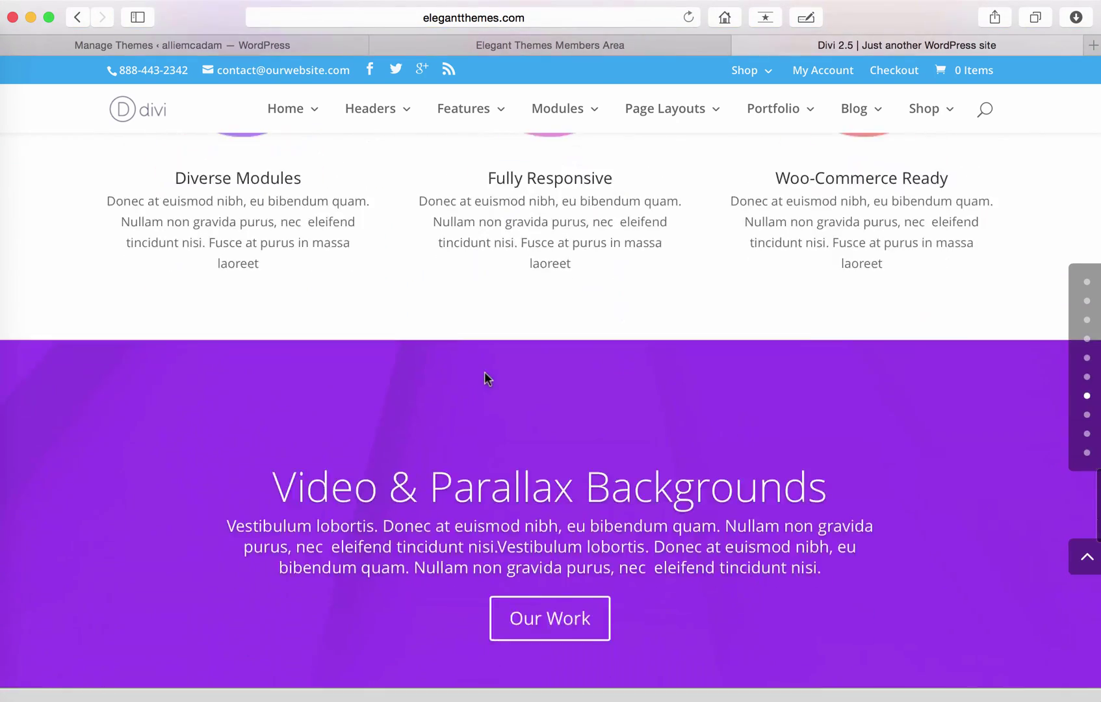
pyautogui.scroll(-15, 485, 377)
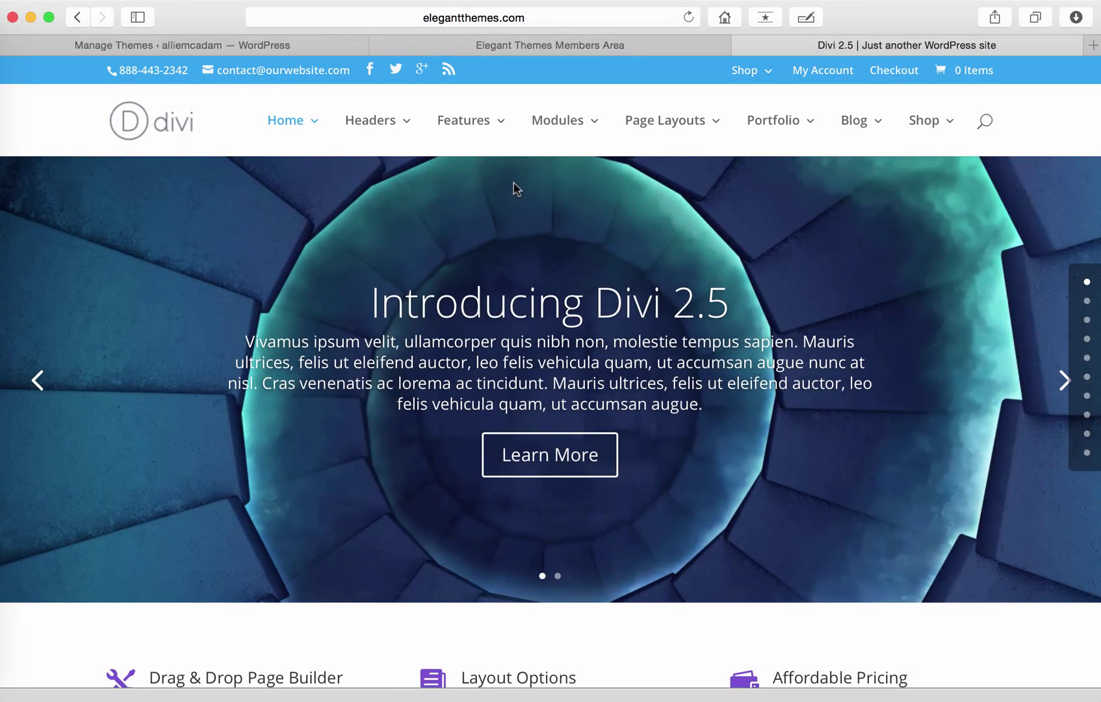
pyautogui.click(310, 43)
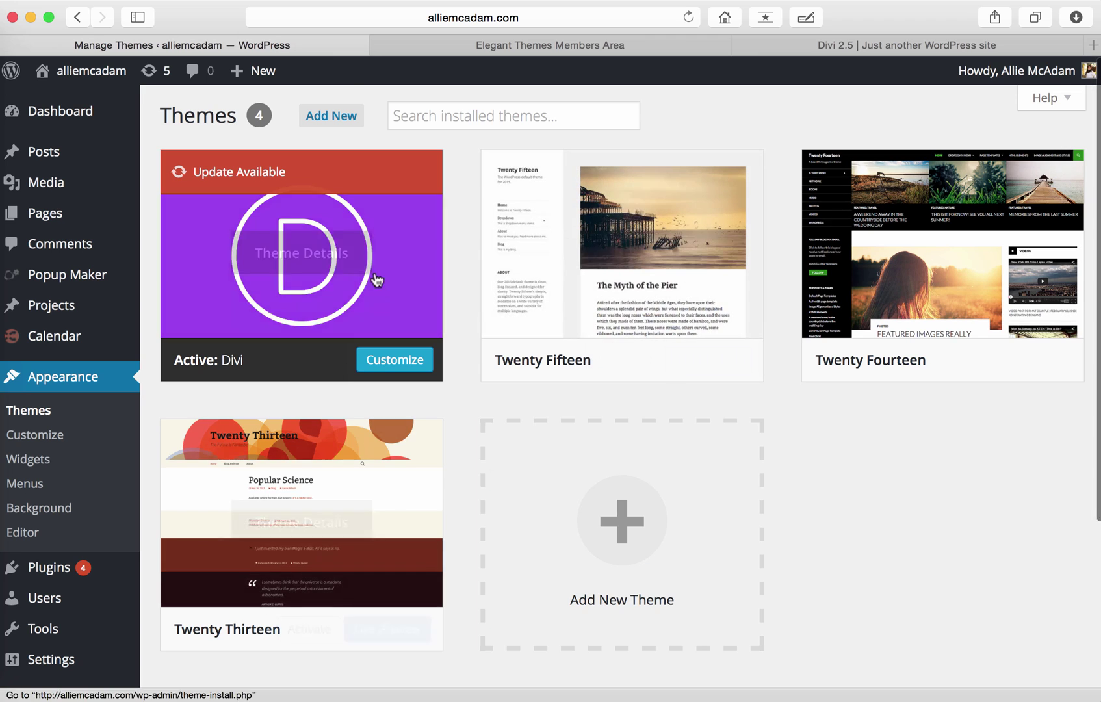